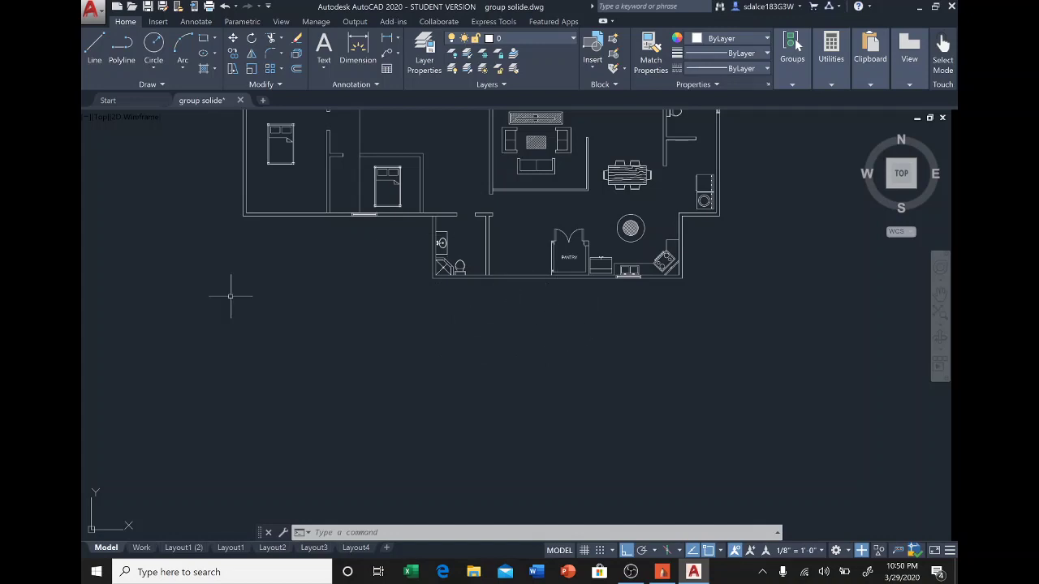
Draw a horizontal ground line below the floor plan, extending beyond the house on both sides.
click(96, 47)
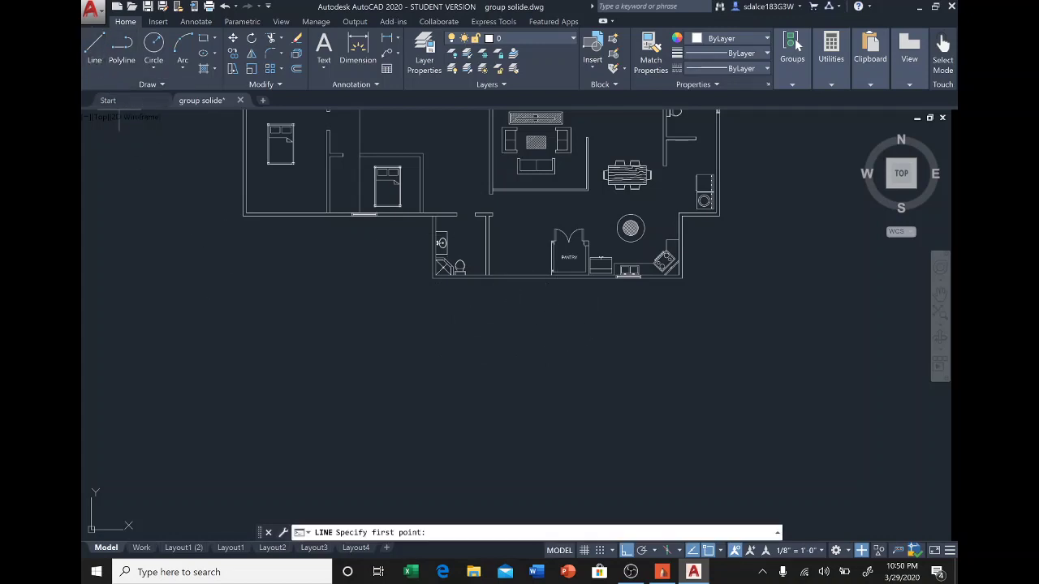
click(213, 434)
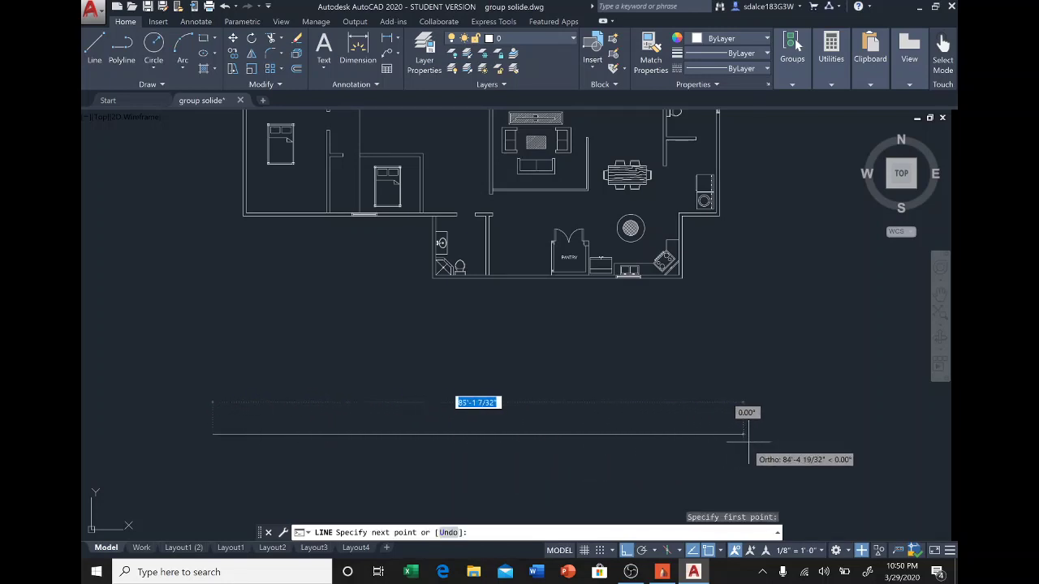
click(791, 434)
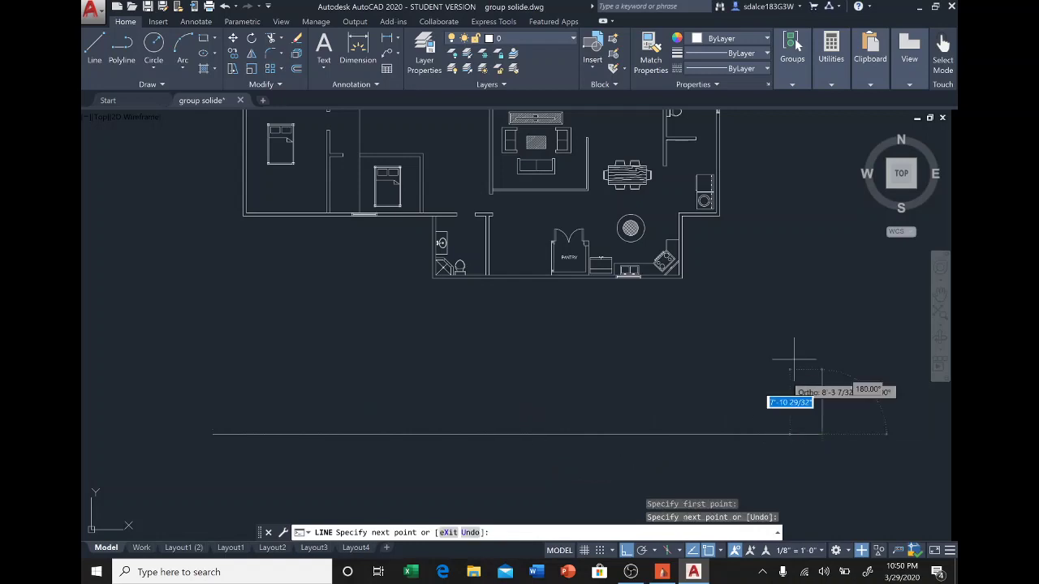
right_click(818, 360)
click(840, 372)
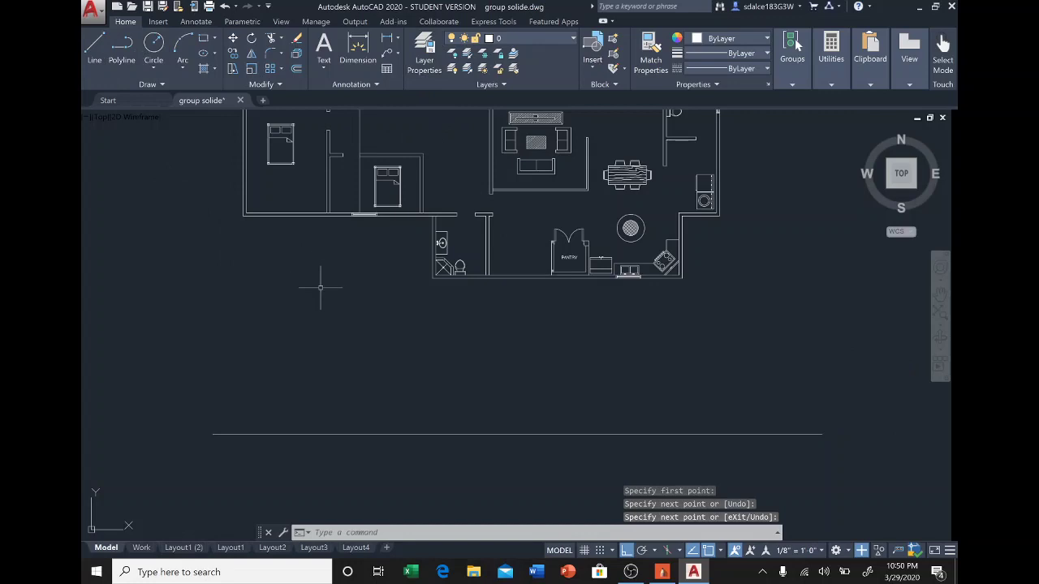
Project a vertical line from the bathroom's lower-left exterior corner down past the ground line.
key(Return)
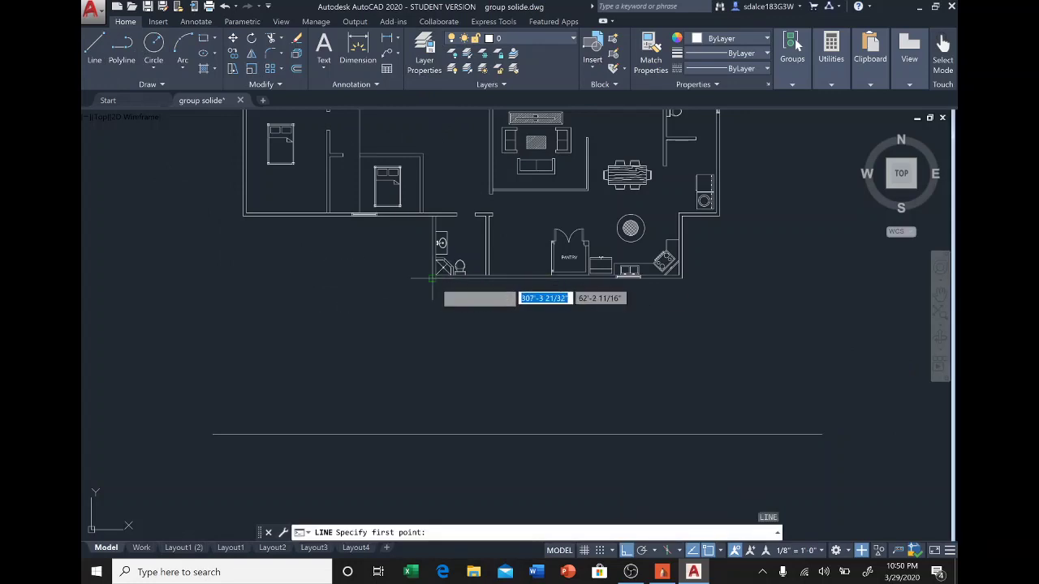
click(436, 278)
click(433, 460)
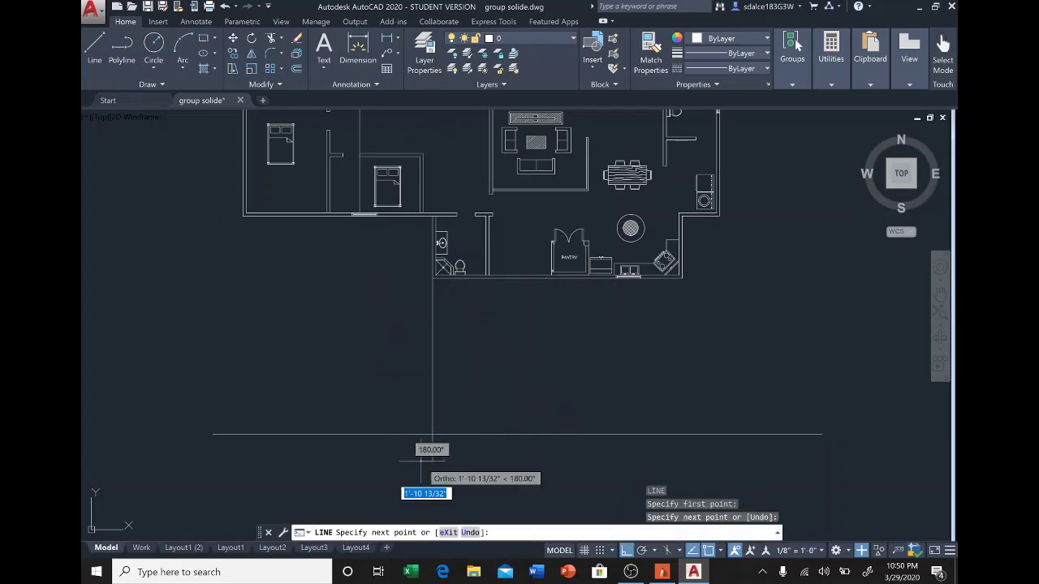
right_click(487, 406)
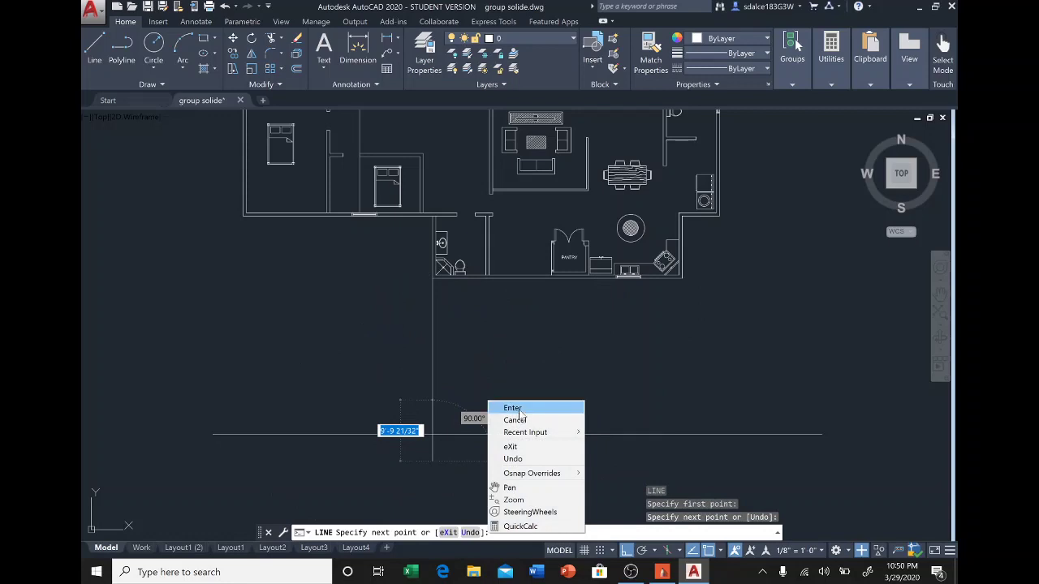
click(512, 408)
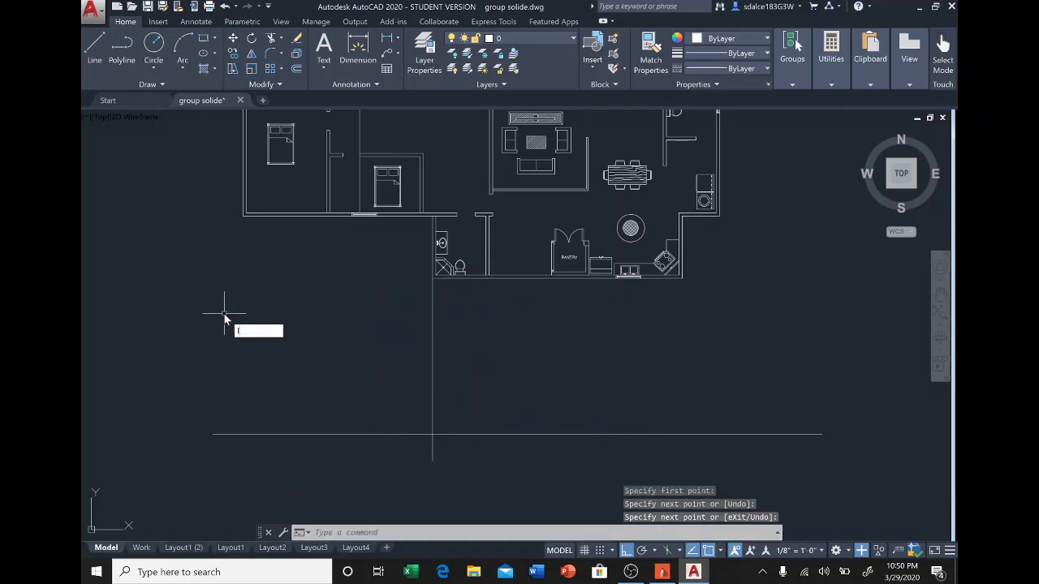
Project a vertical line from the bedroom wing's lower-left exterior corner down past the ground line.
key(Return)
click(243, 215)
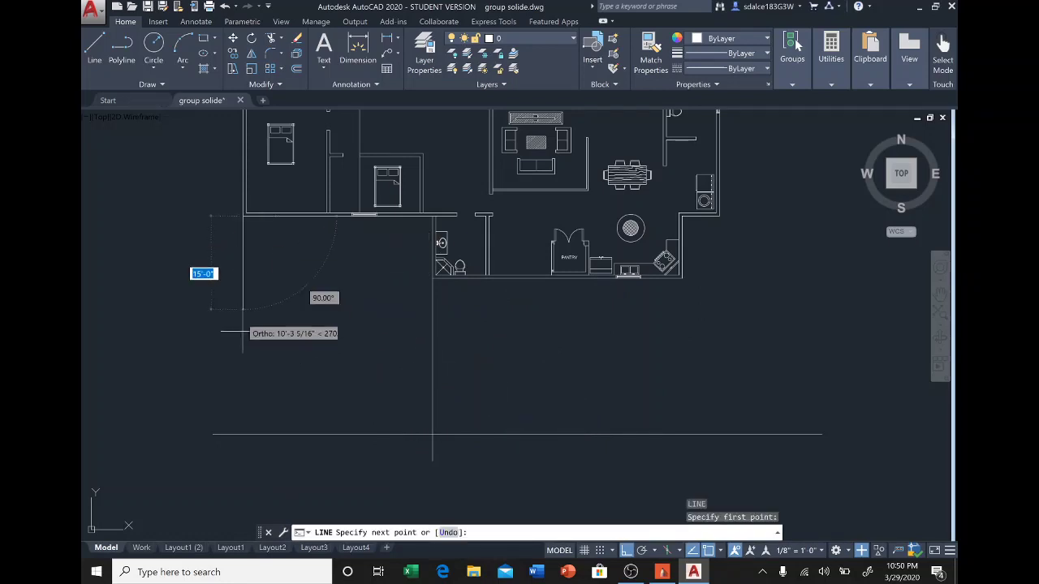
click(243, 456)
key(Return)
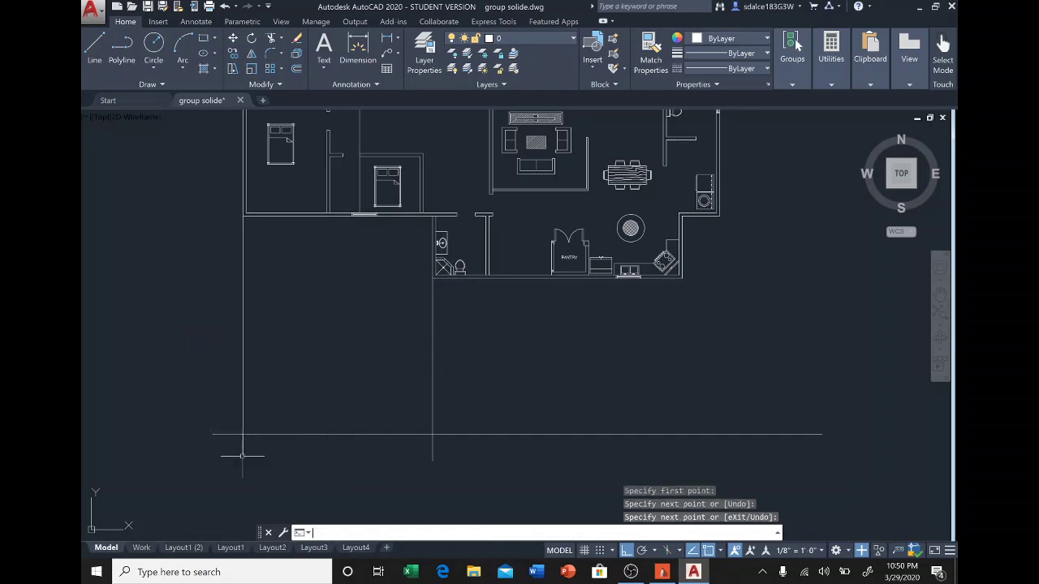
Project a vertical line from the kitchen's lower-right exterior corner down past the ground line.
key(Return)
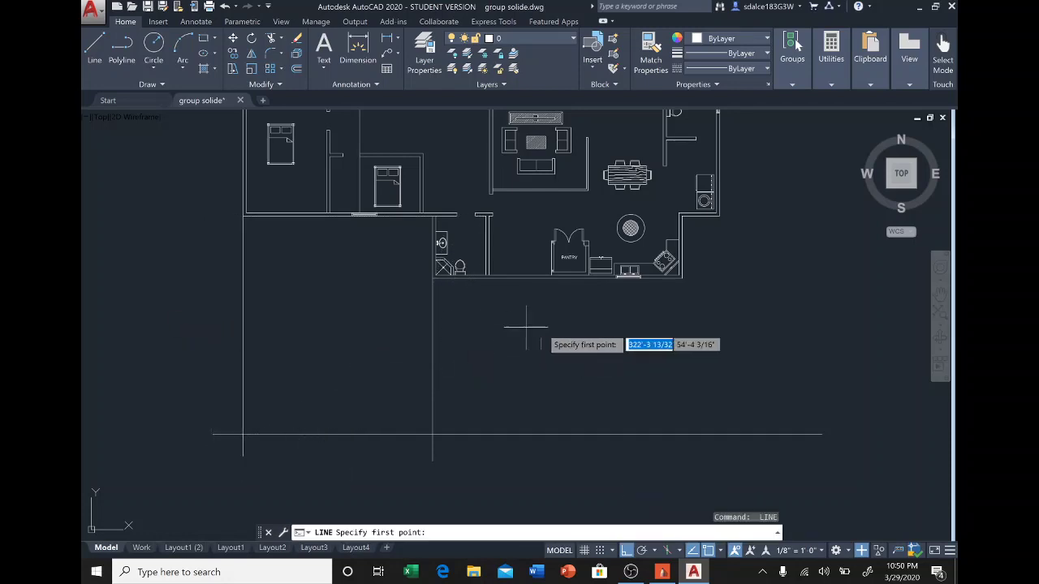
click(682, 279)
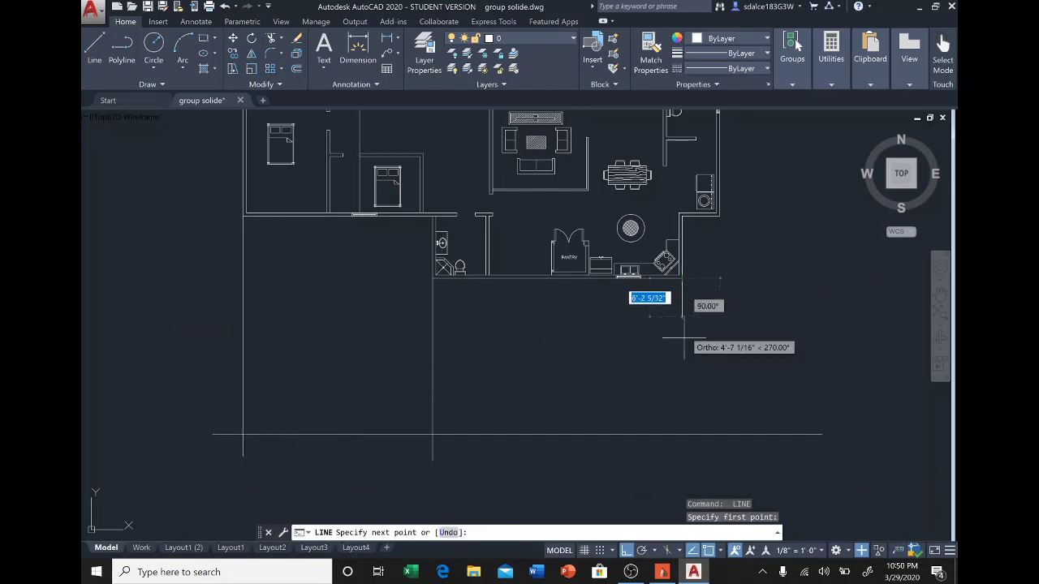
click(690, 451)
key(Return)
Project a vertical line from the plan's far-right exterior corner, beside the laundry appliances, down past the ground line.
key(Return)
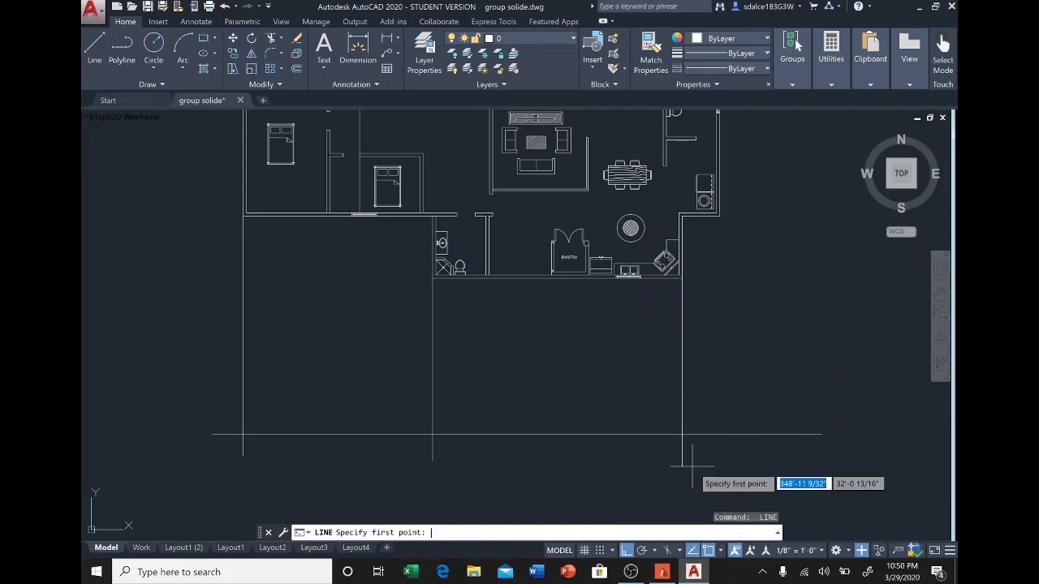
click(719, 216)
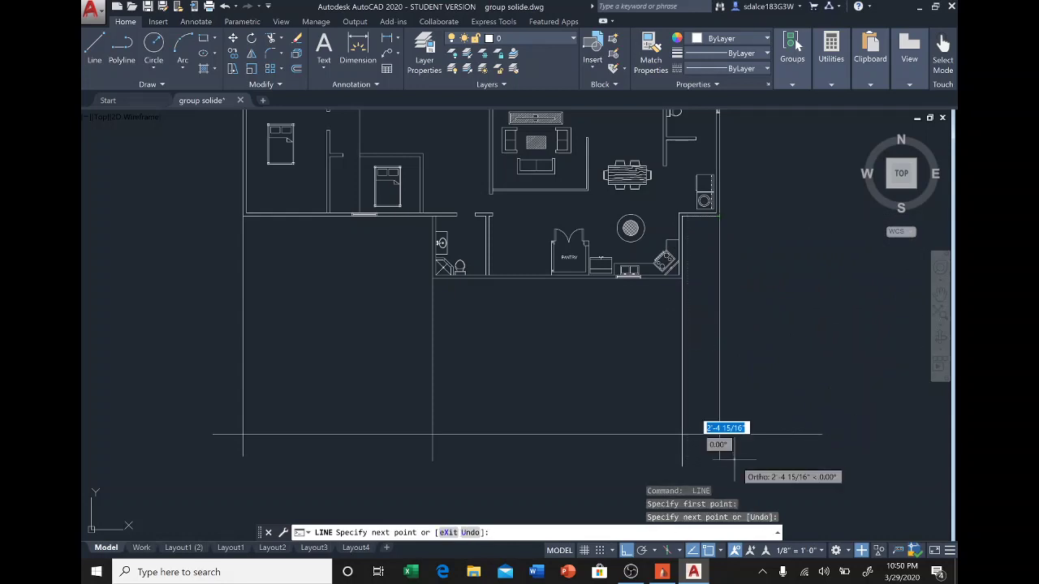
right_click(741, 444)
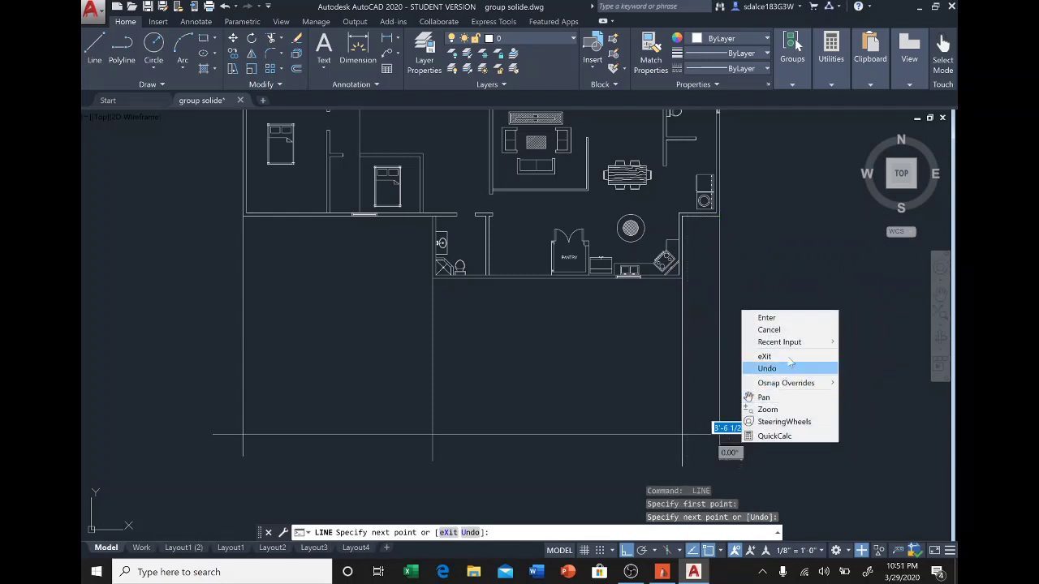
click(787, 317)
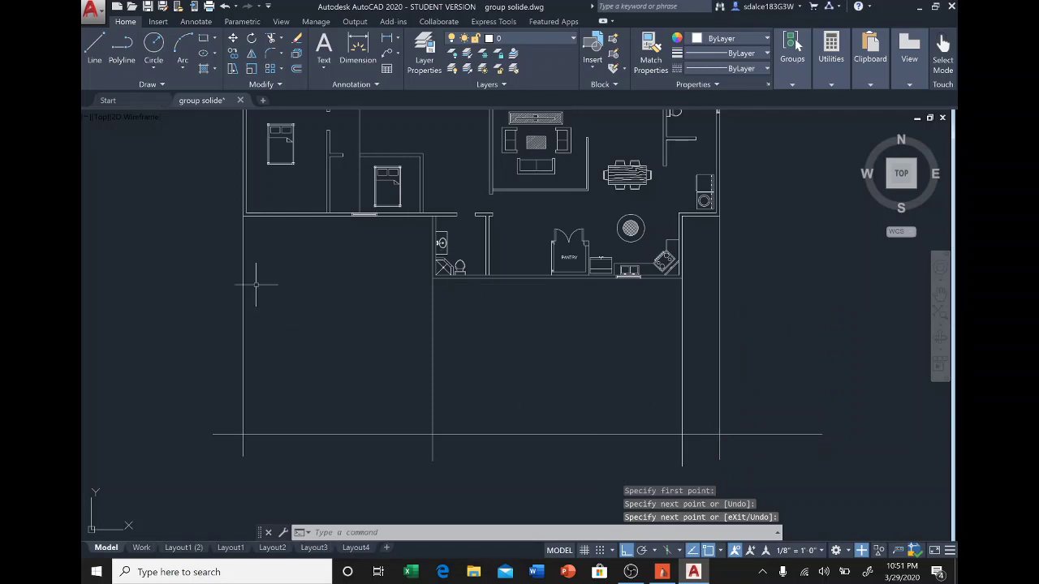
Draw a horizontal top line for the bedroom wing from the leftmost projection line across the bathroom corner's projection line.
click(94, 60)
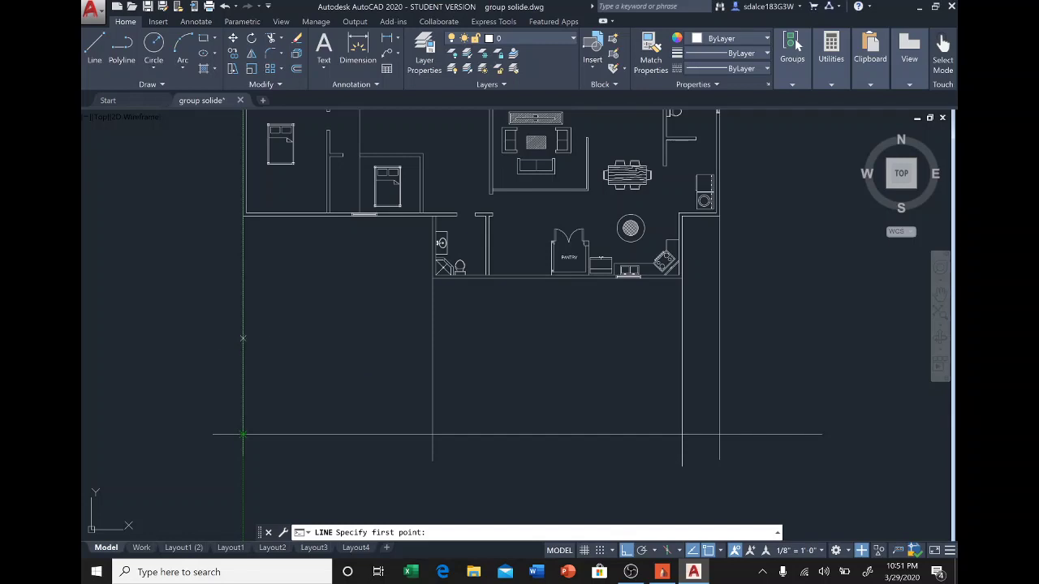
click(243, 337)
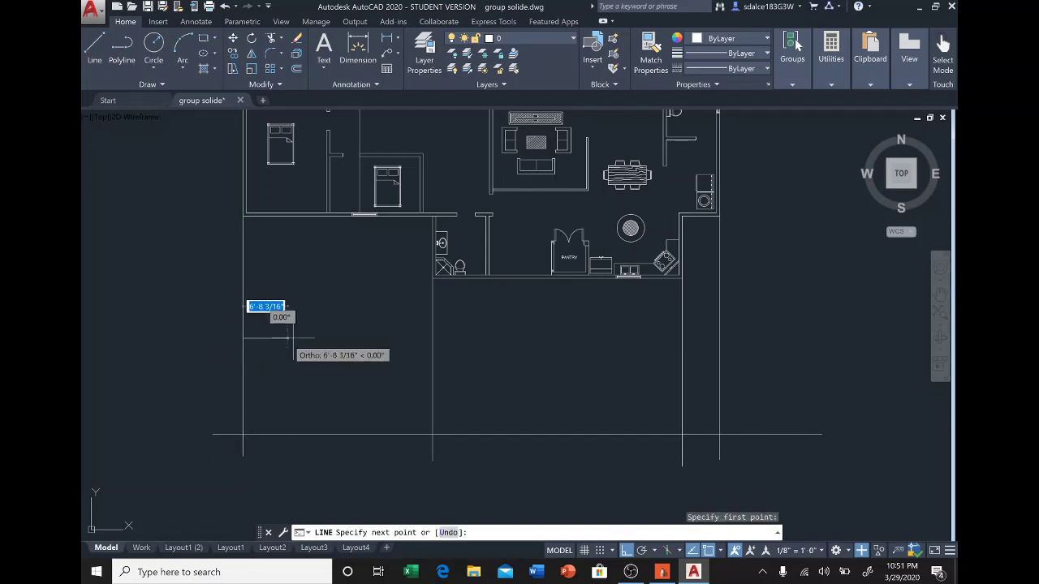
click(455, 339)
right_click(459, 339)
click(483, 345)
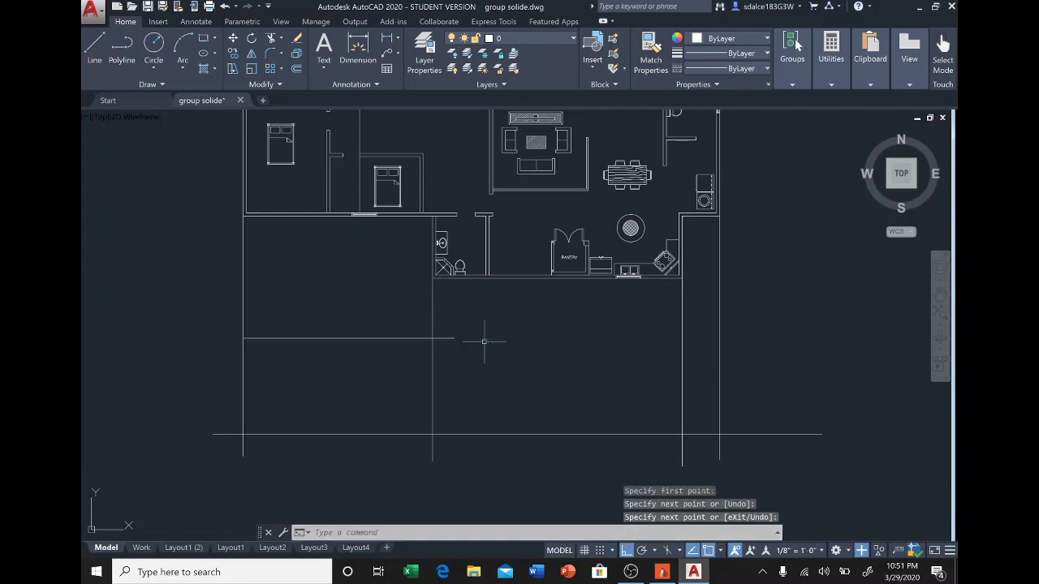
Draw a higher horizontal top line for the middle section, from the bathroom corner's projection line past the kitchen corner's.
key(Return)
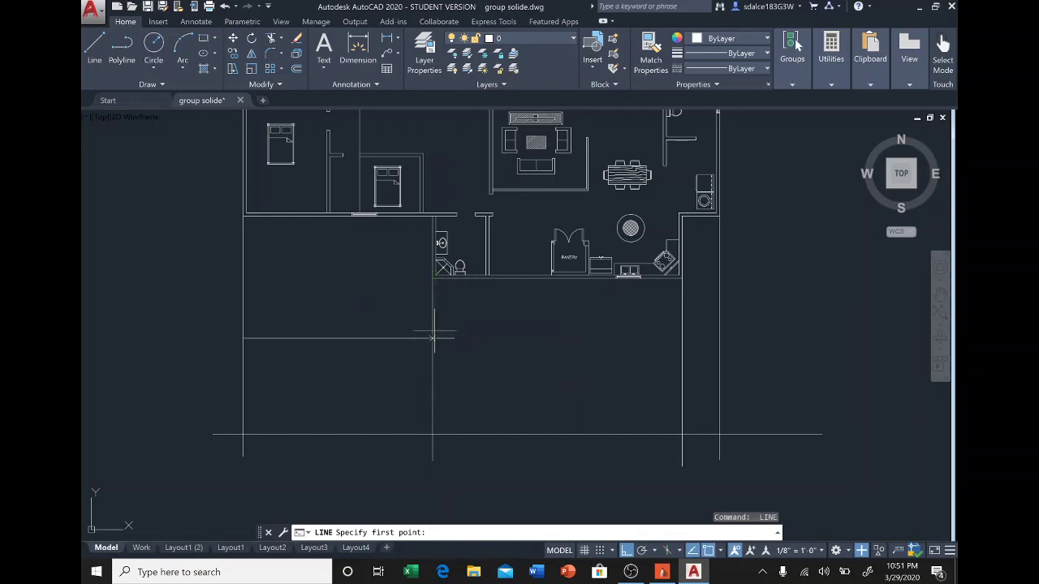
click(432, 310)
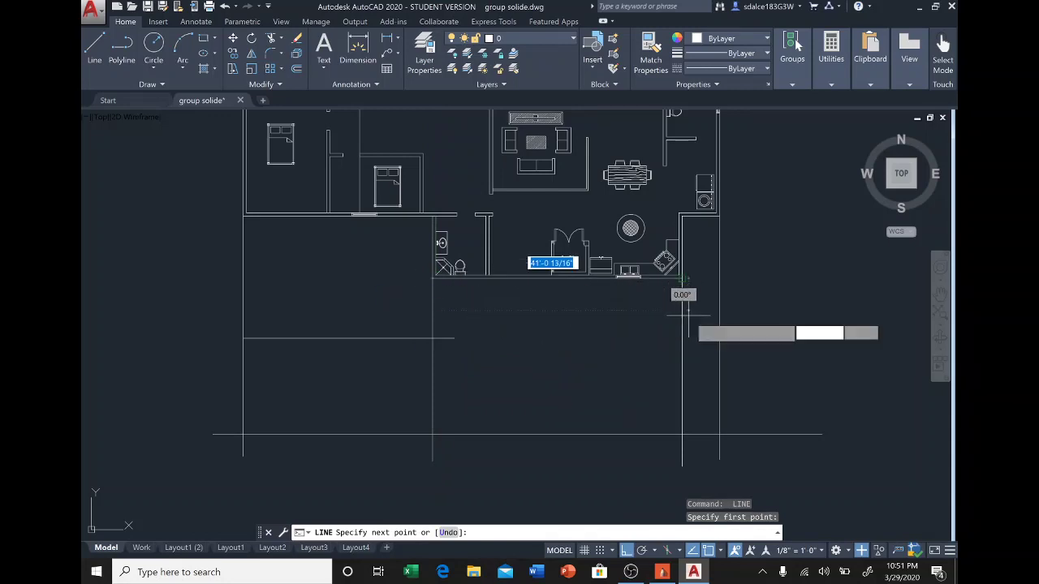
click(680, 277)
text(u)
key(Return)
right_click(703, 325)
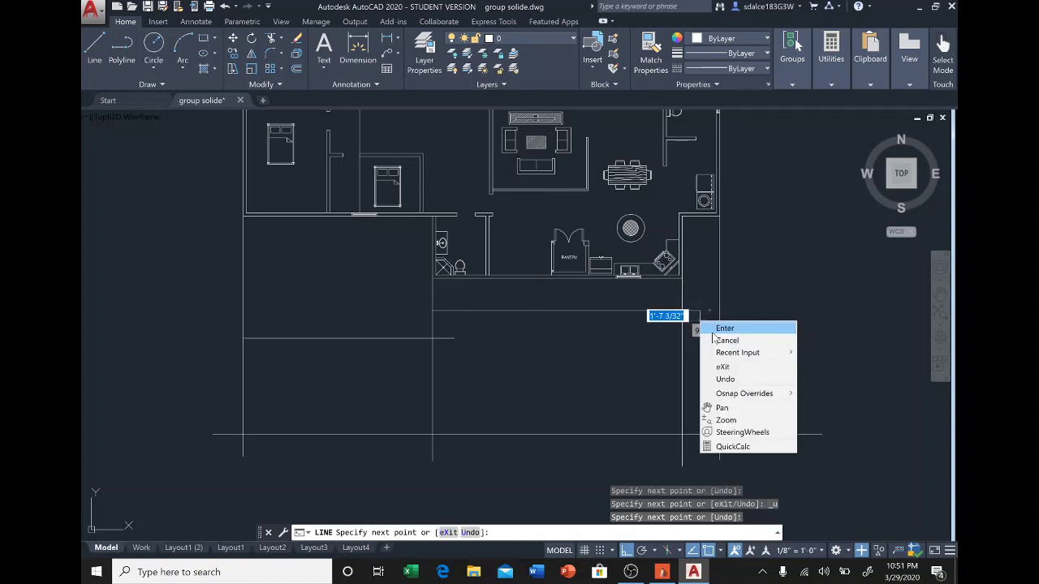
click(724, 328)
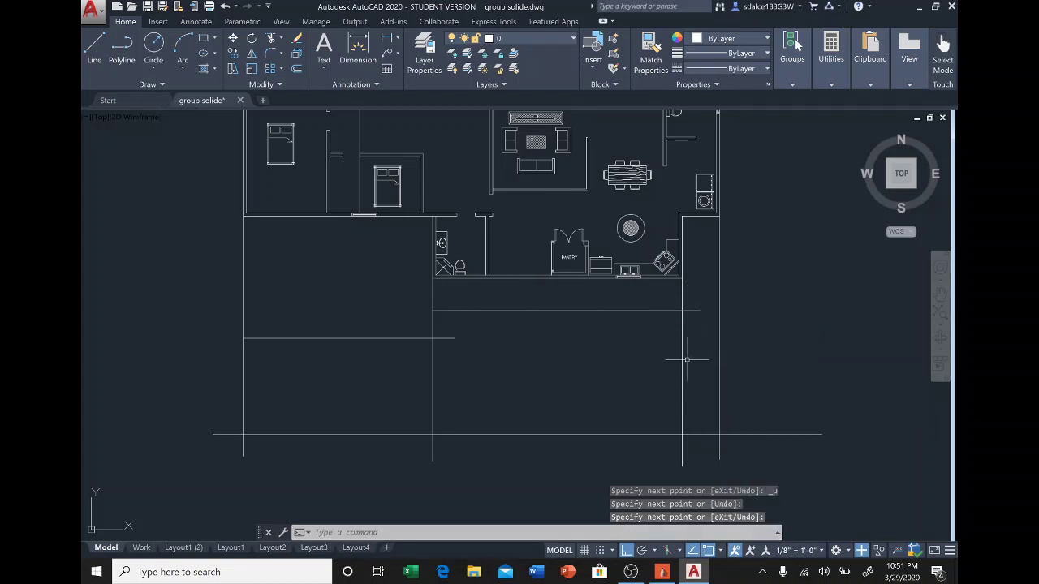
key(Return)
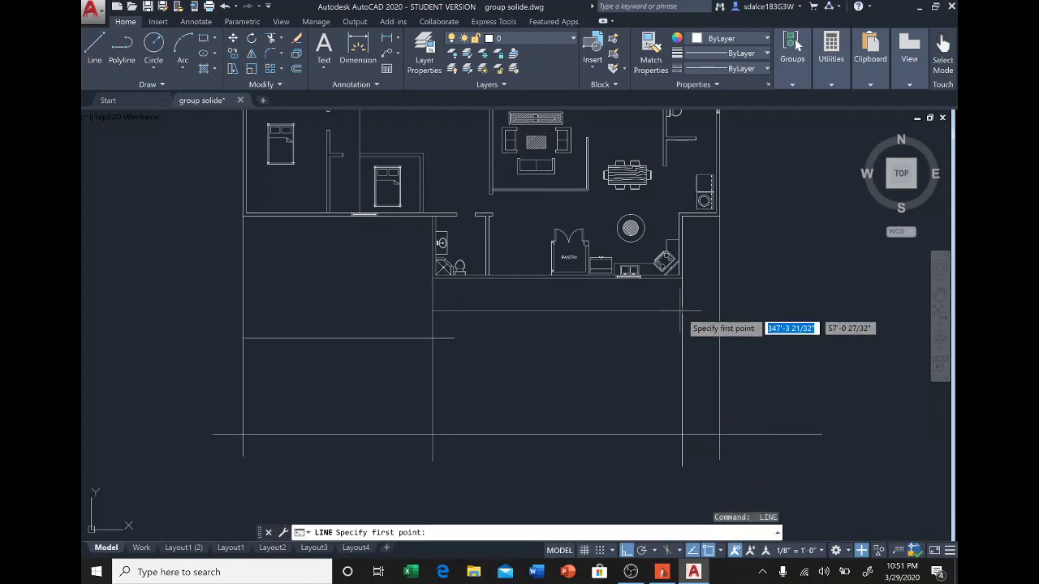
click(682, 278)
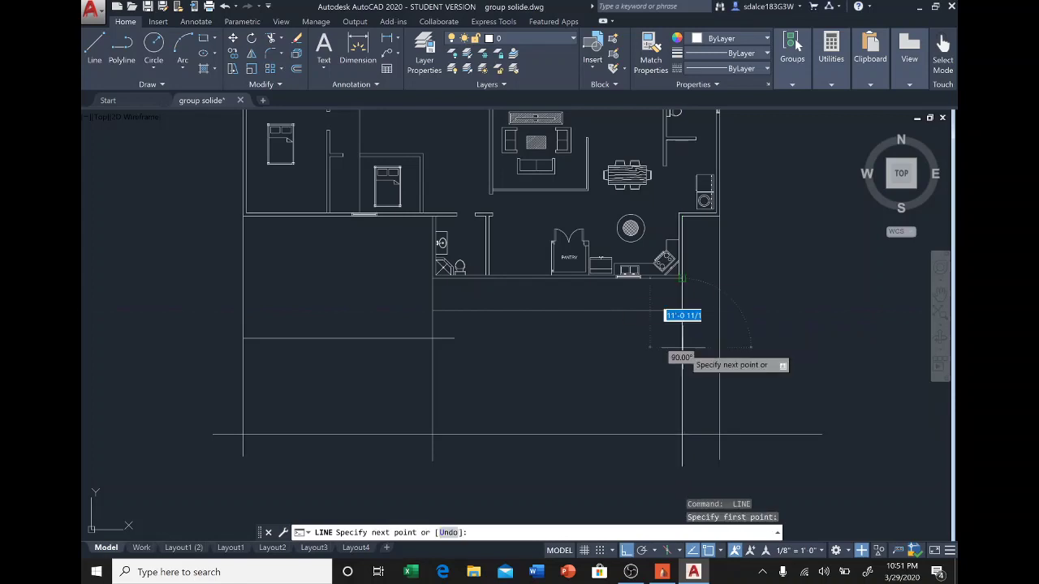
click(683, 348)
right_click(736, 349)
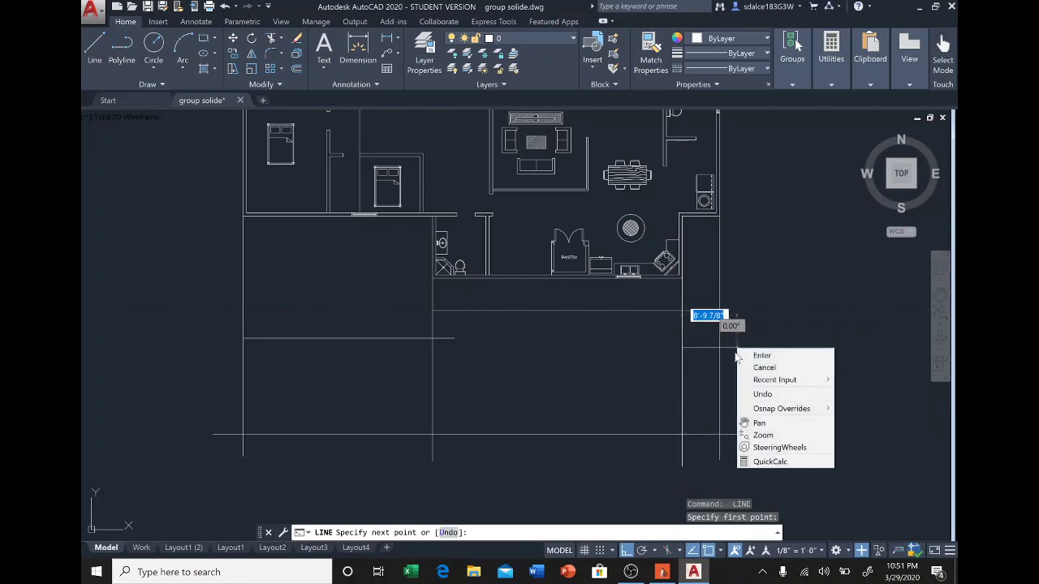
click(773, 357)
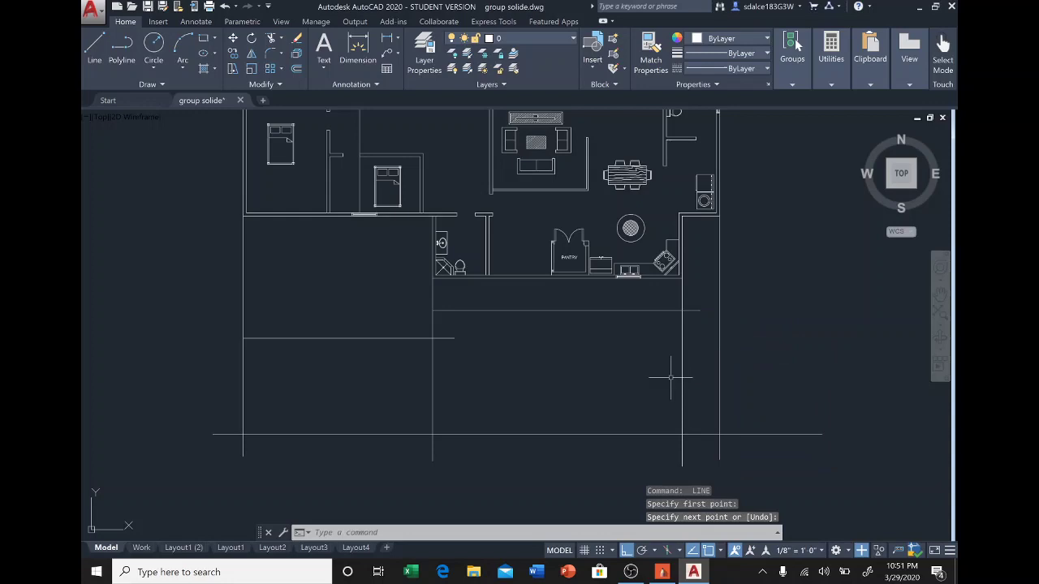
Trim the overhanging ends of both horizontal top lines and the three projection lines above them.
click(271, 42)
key(Return)
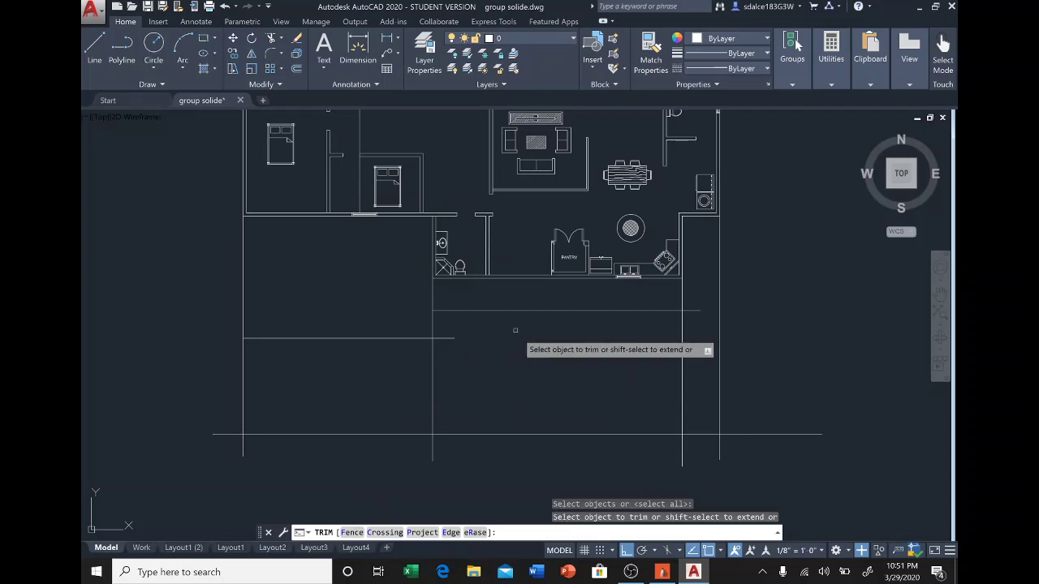
click(445, 340)
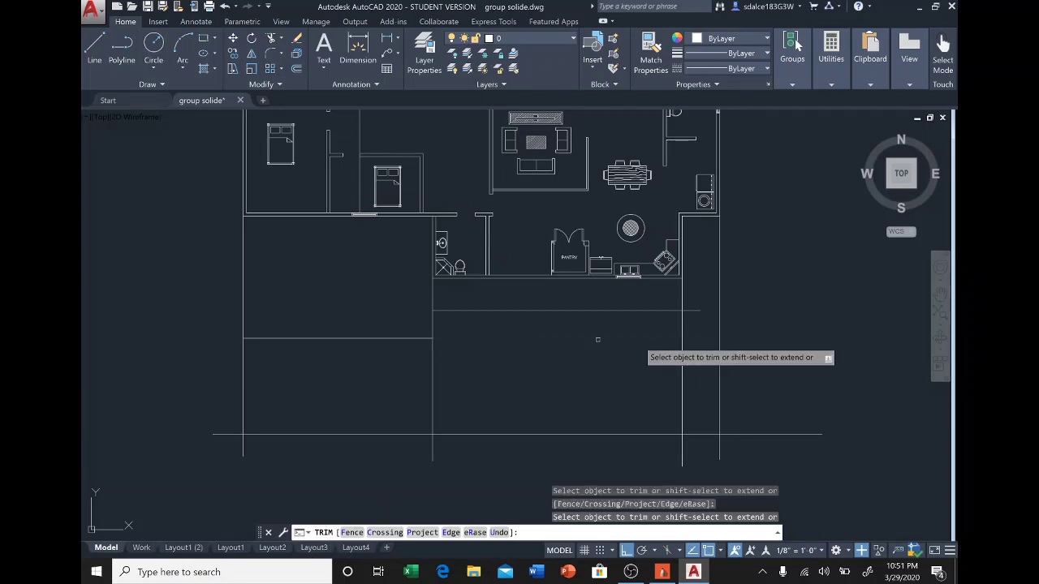
click(699, 310)
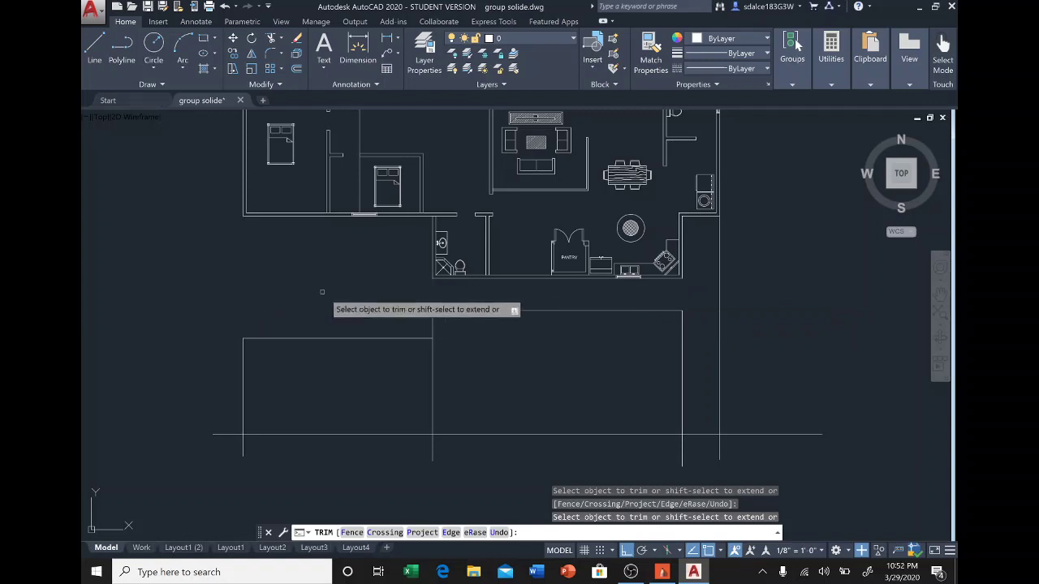
key(Return)
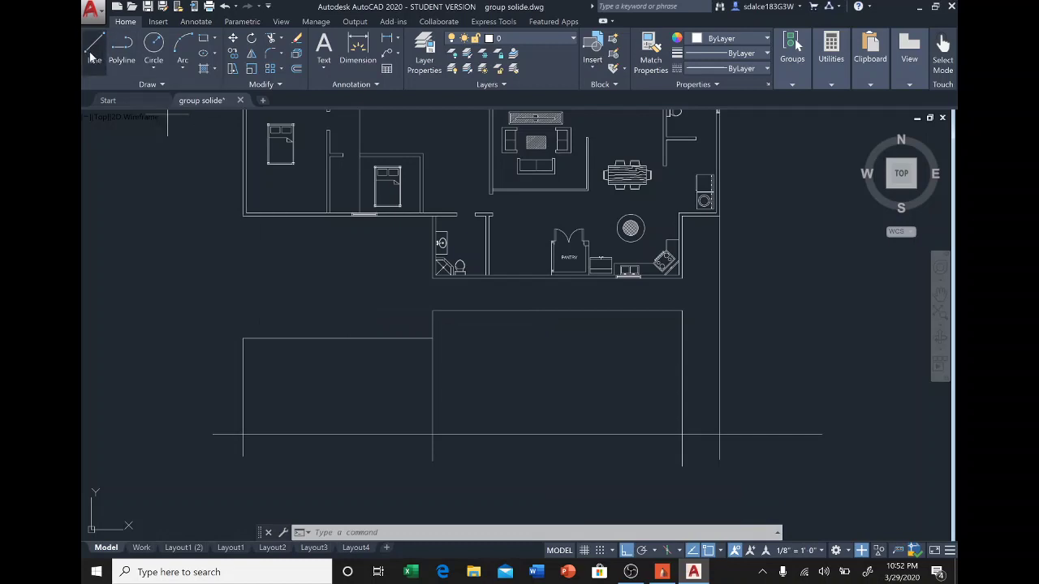
Draw a lower horizontal top line from the middle section's right edge past the rightmost projection line.
click(93, 50)
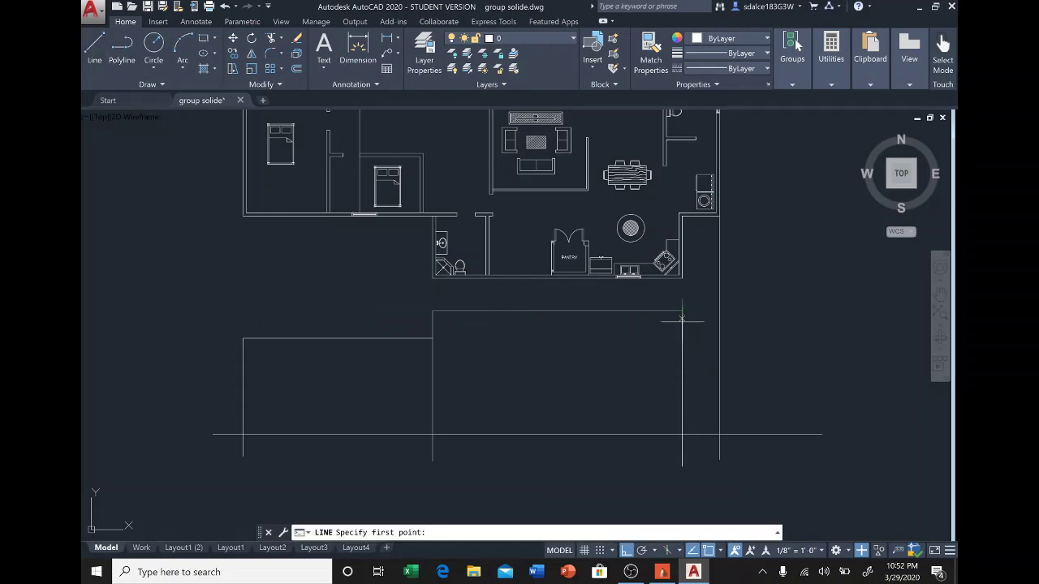
click(681, 354)
click(742, 354)
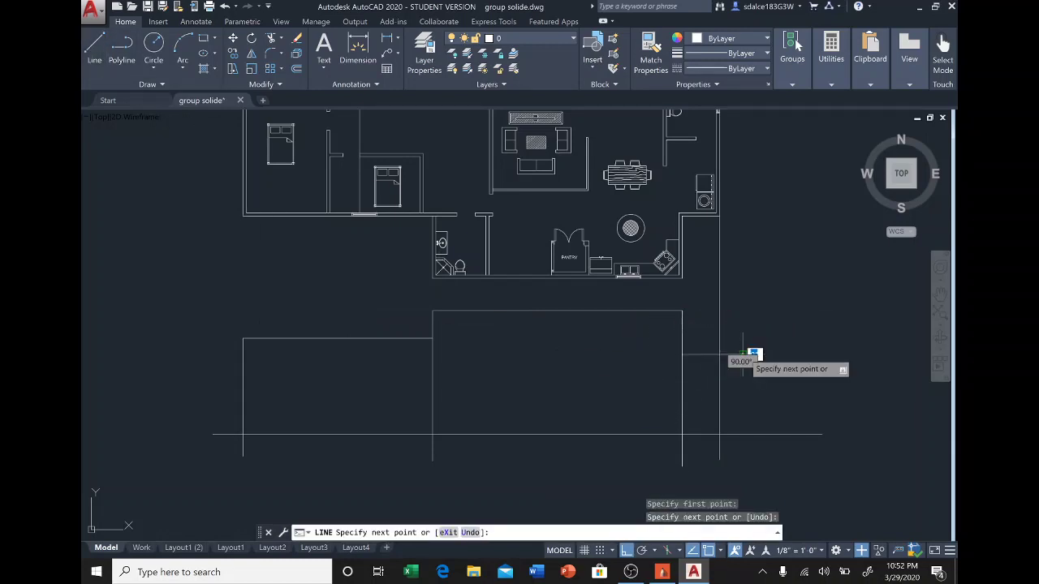
right_click(752, 354)
click(769, 359)
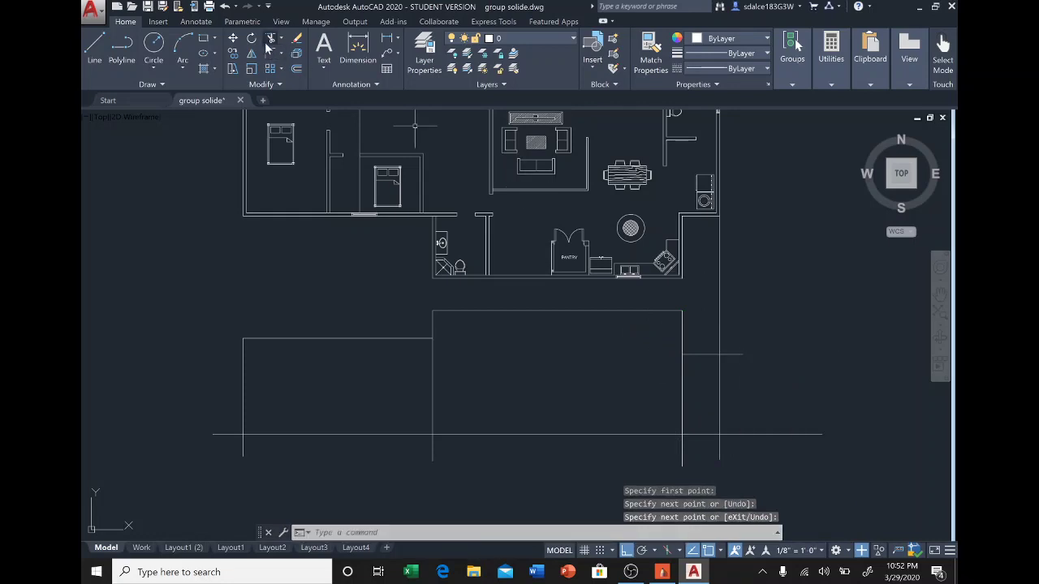
Trim the lowest top line's overhang, the projection line above it, and the projection line ends below the ground line.
click(270, 45)
key(Return)
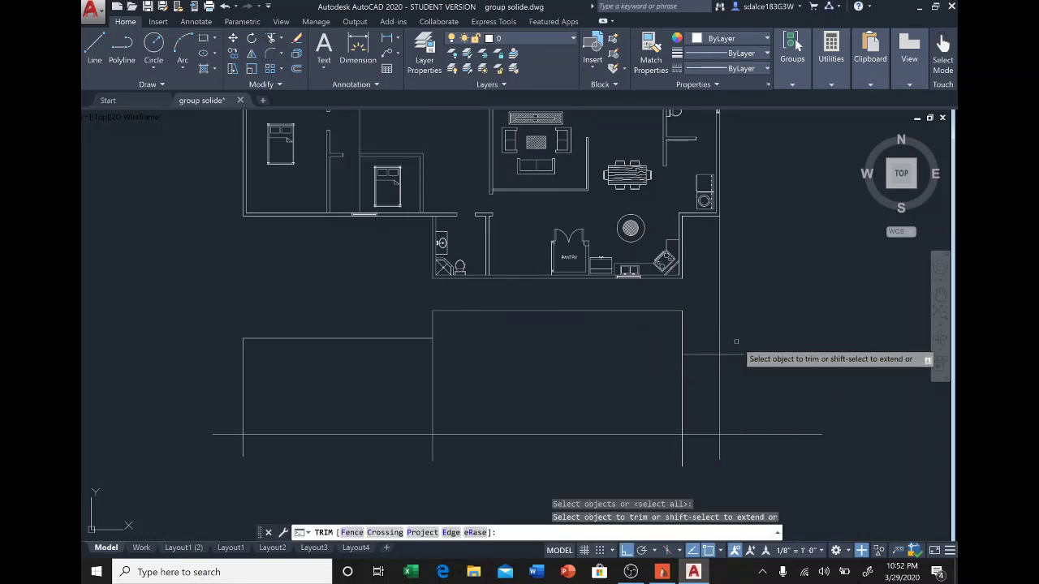
click(735, 354)
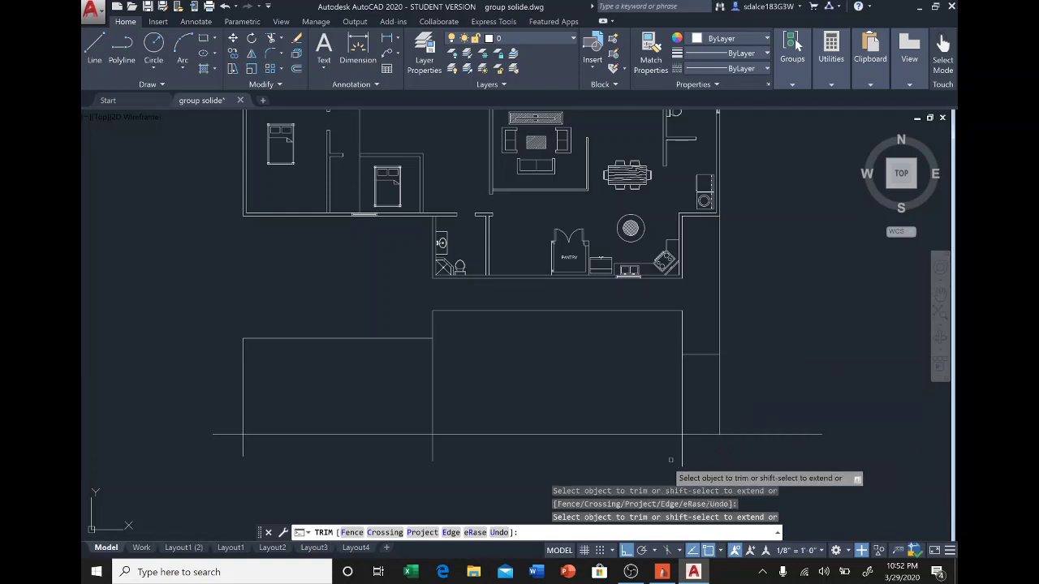
click(711, 452)
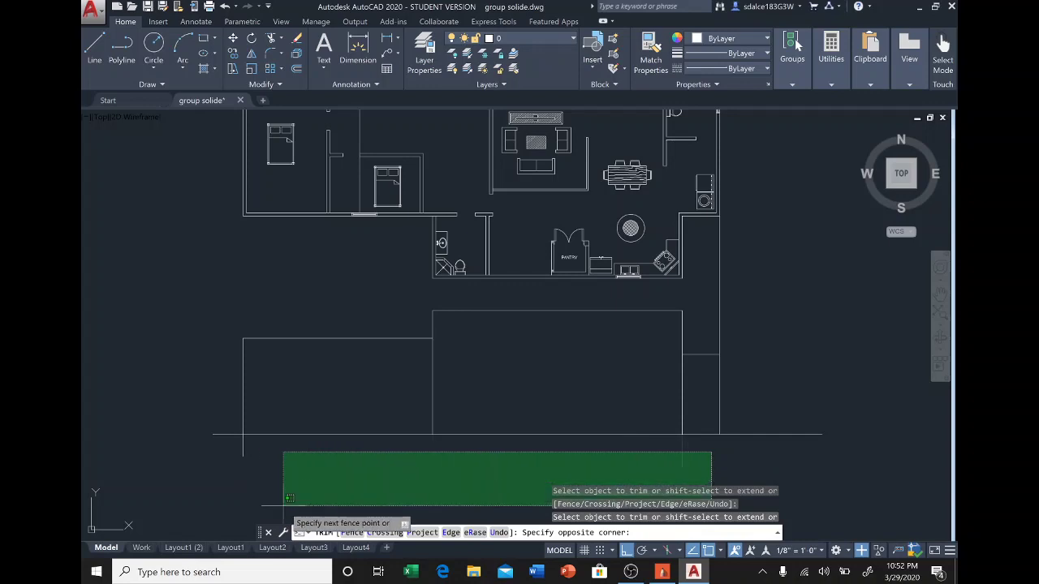
click(204, 487)
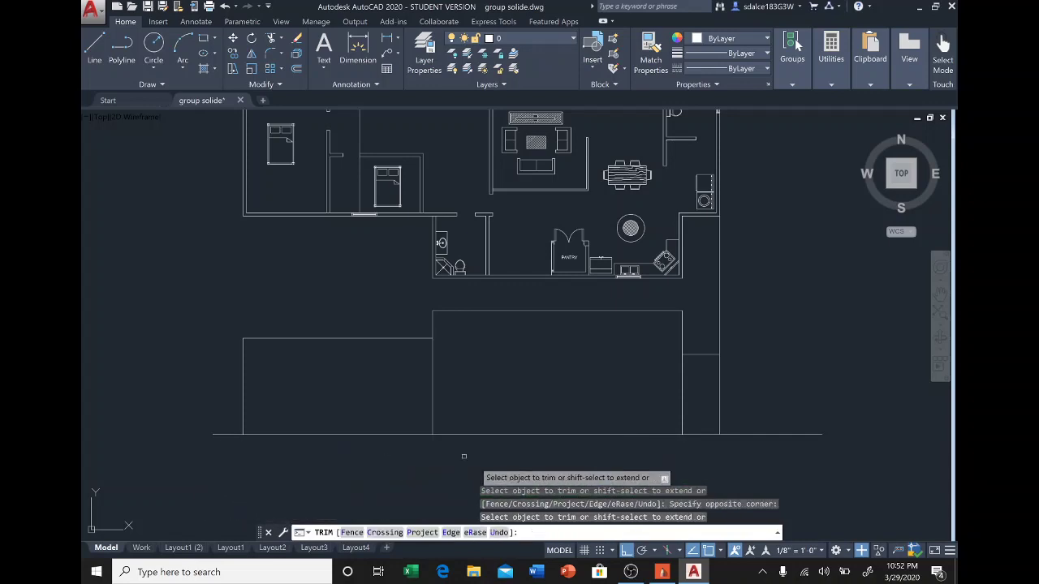
click(718, 334)
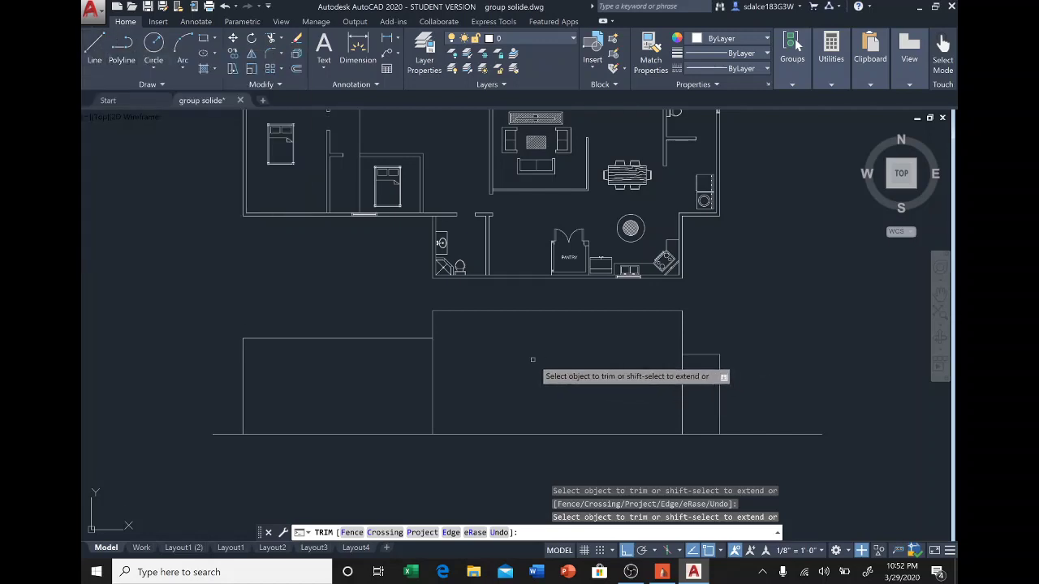
click(94, 60)
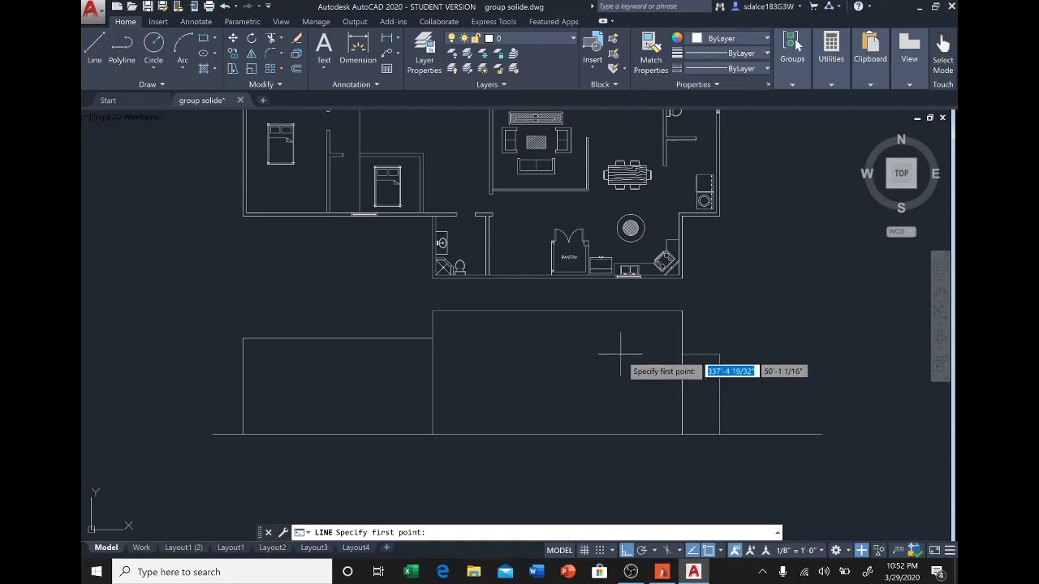
click(742, 355)
right_click(626, 366)
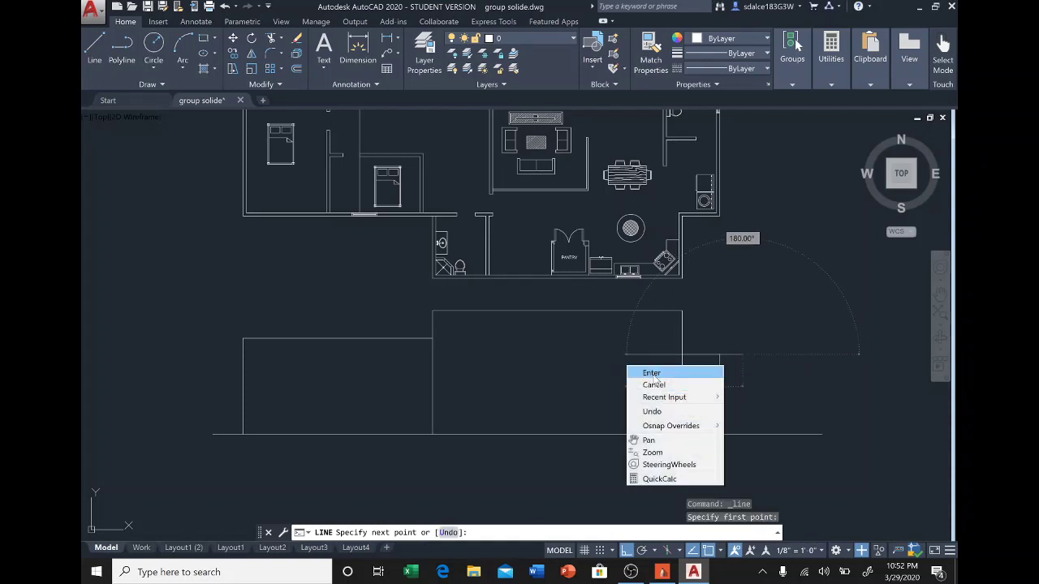
click(651, 373)
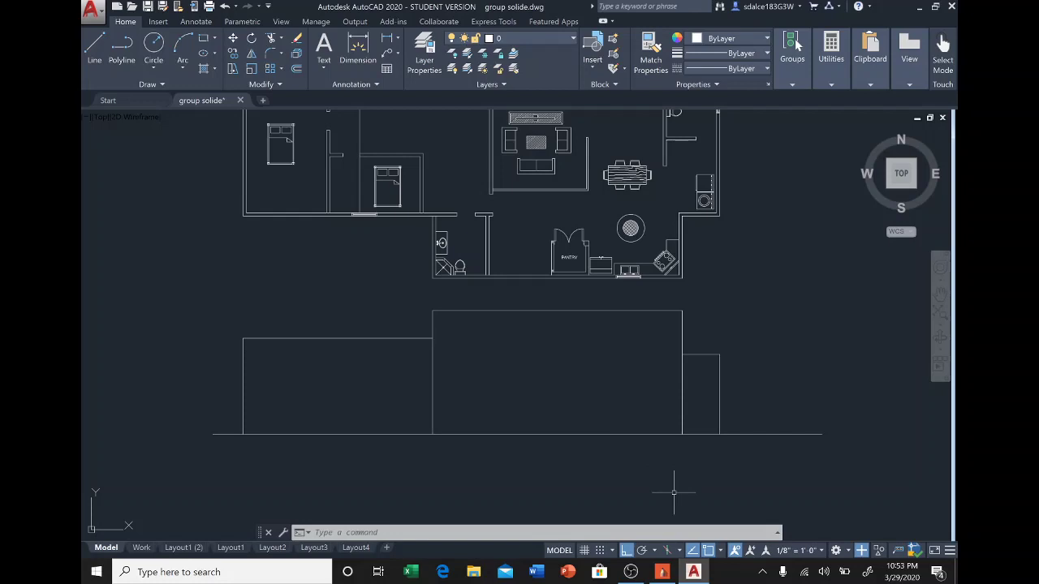
Convert the elevation's ground line to a polyline and set its width to 2".
click(608, 434)
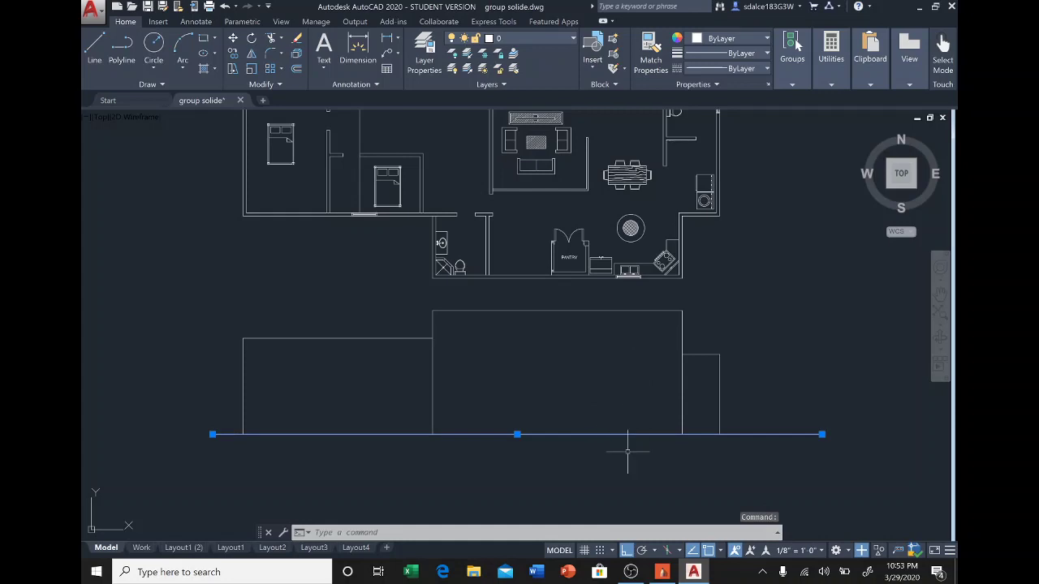
text(ed)
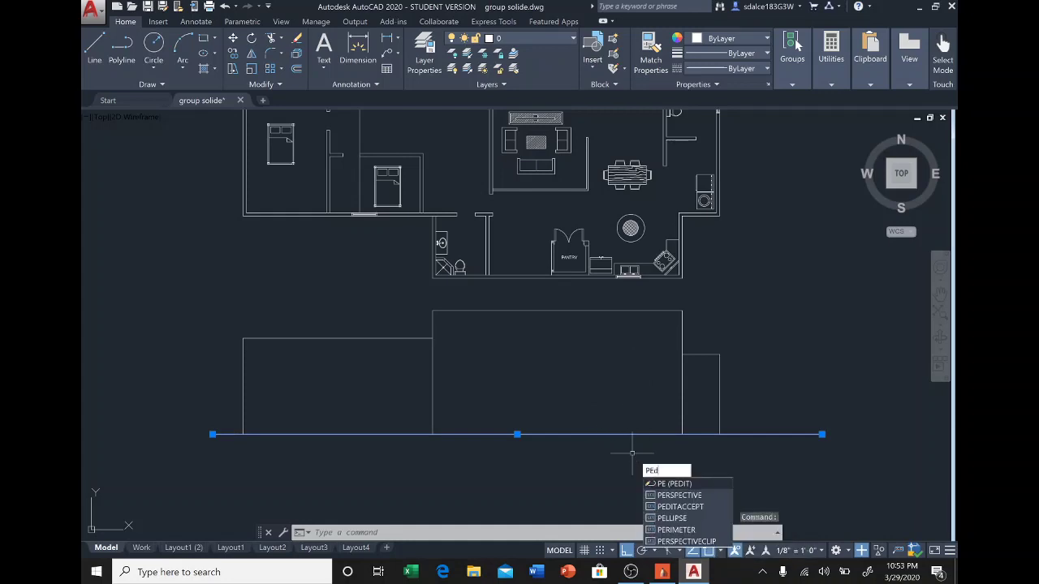
key(Return)
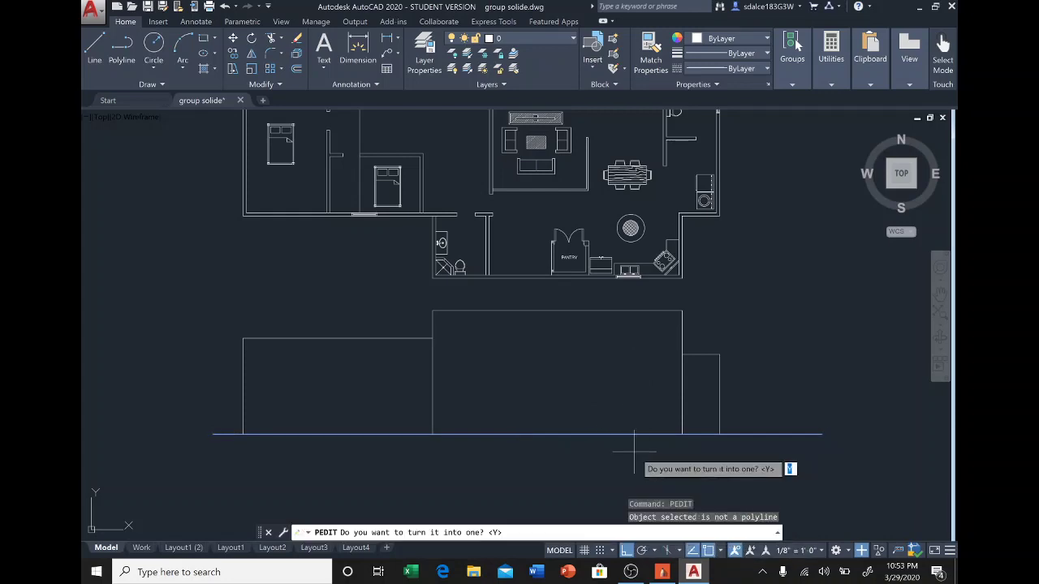
key(Return)
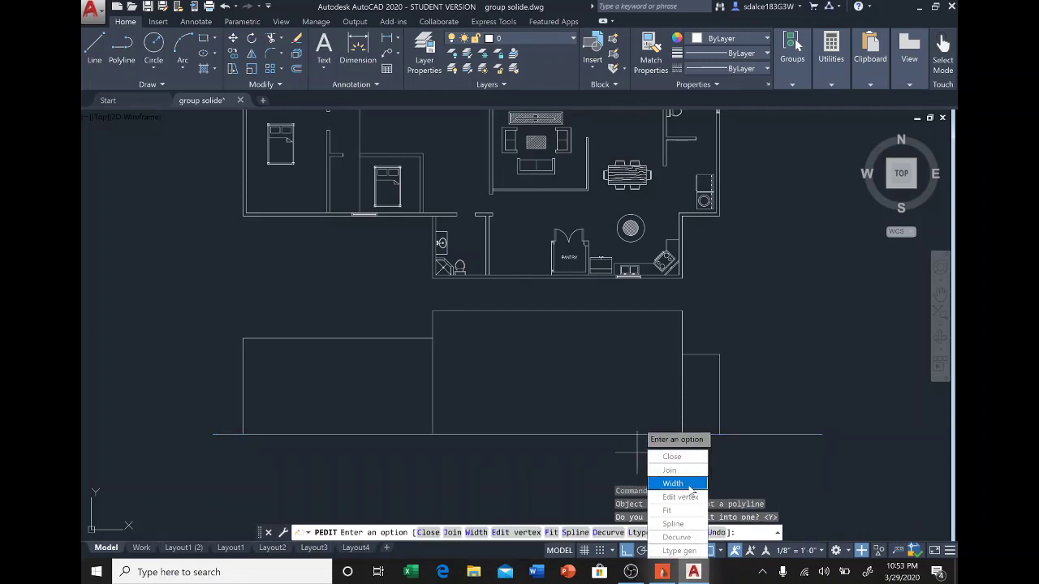
click(689, 488)
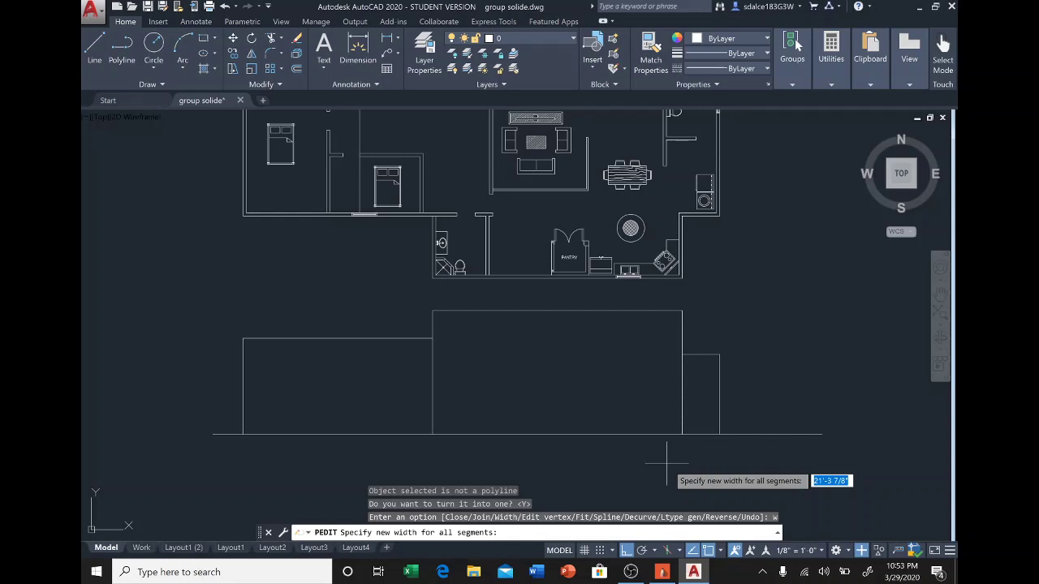
text(2)
key(Return)
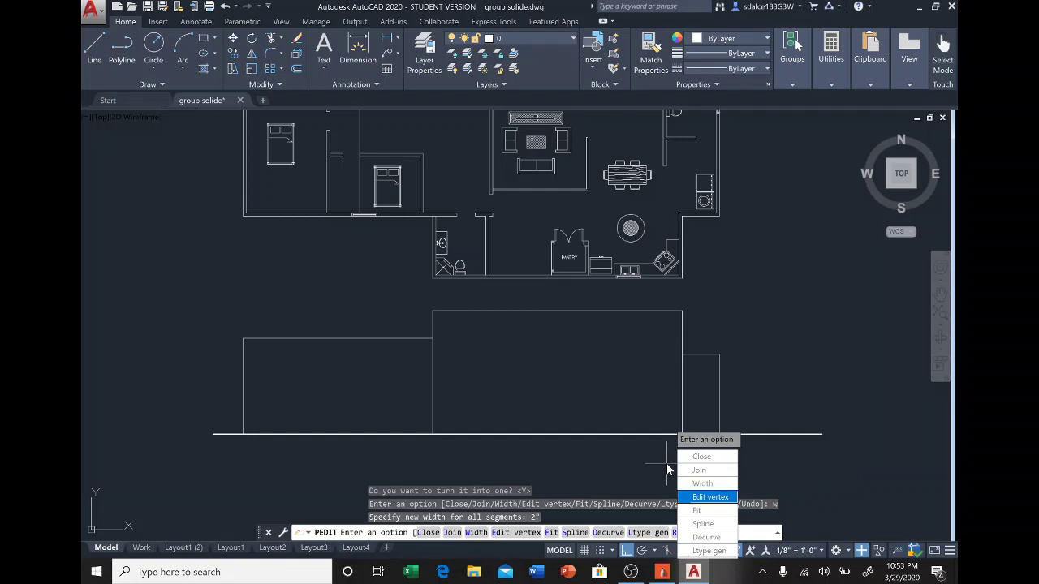
key(Return)
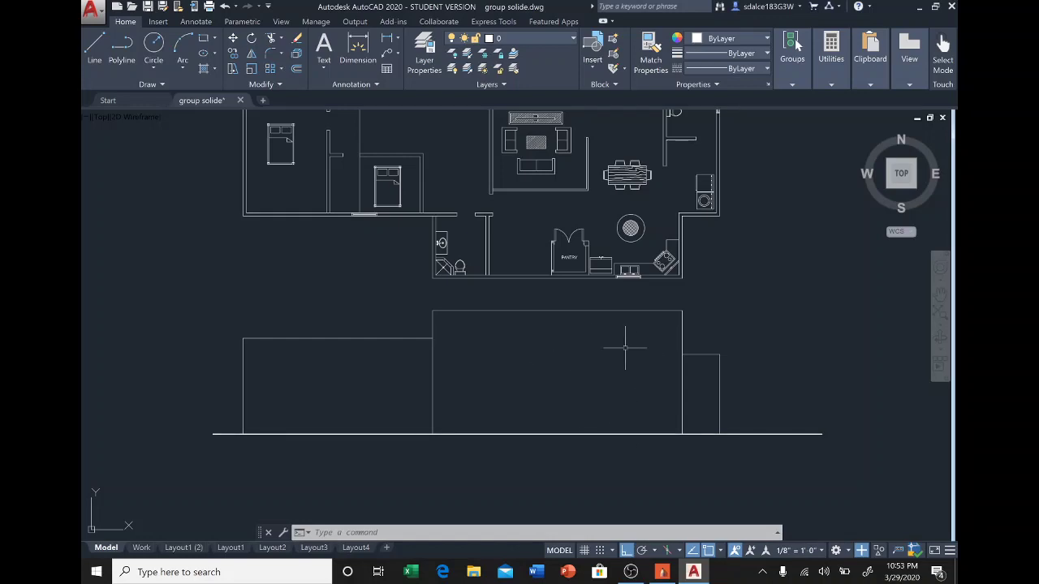
Convert the middle section's left vertical wall line to a polyline with a width of 1".
click(431, 375)
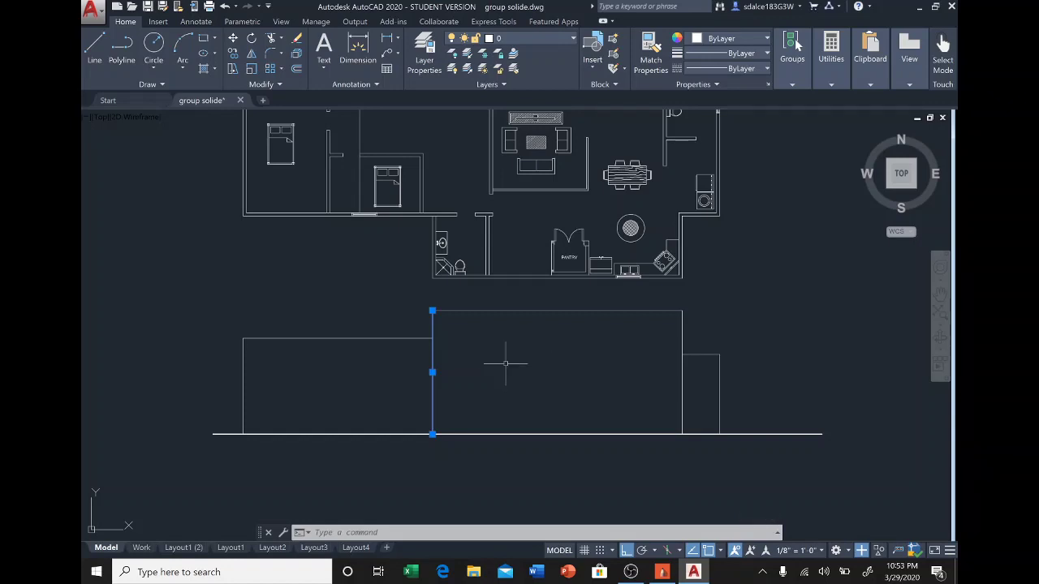
text(p)
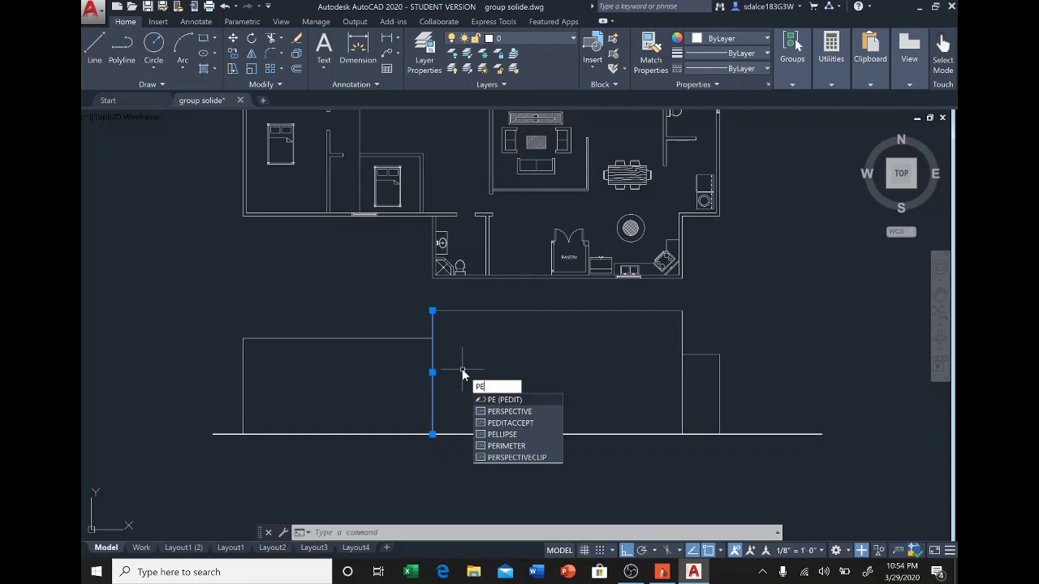
key(Return)
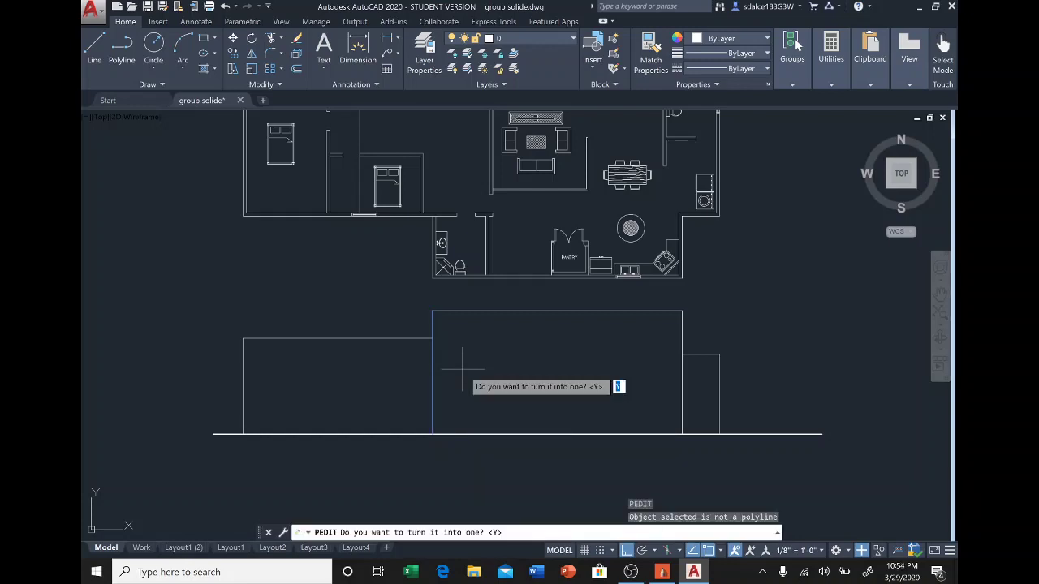
key(Return)
text(w)
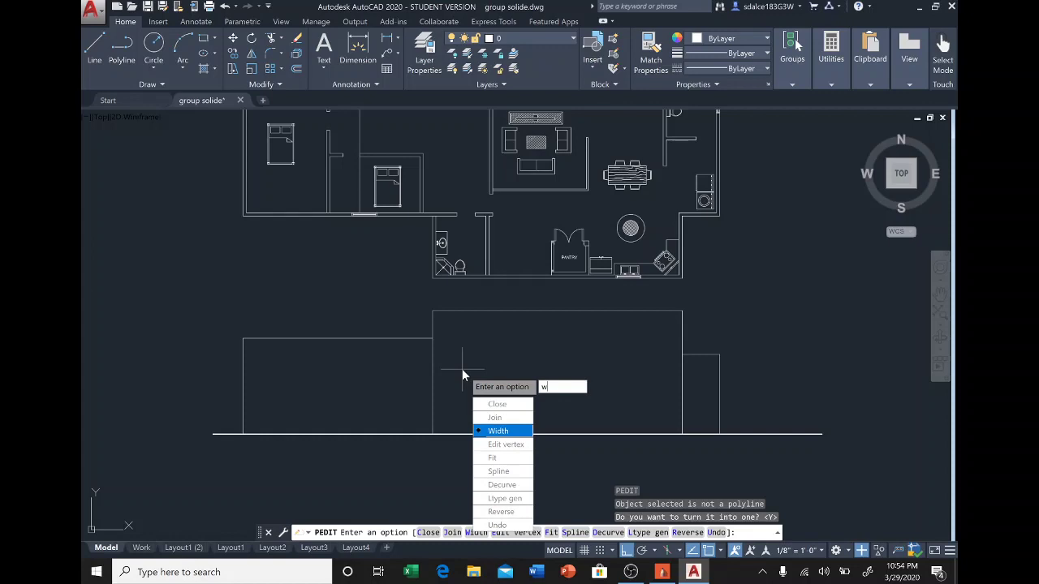
key(Return)
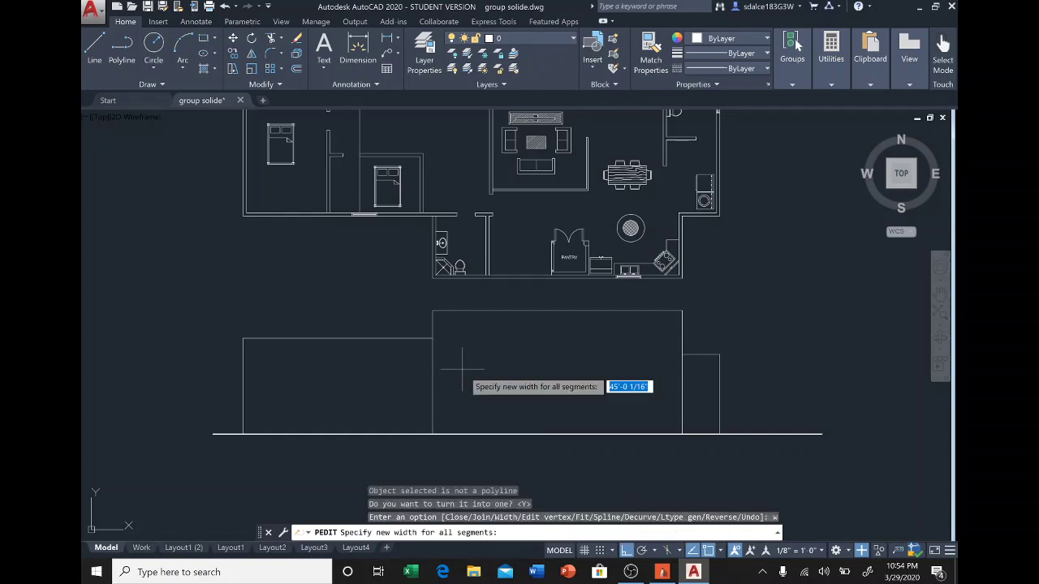
text(1)
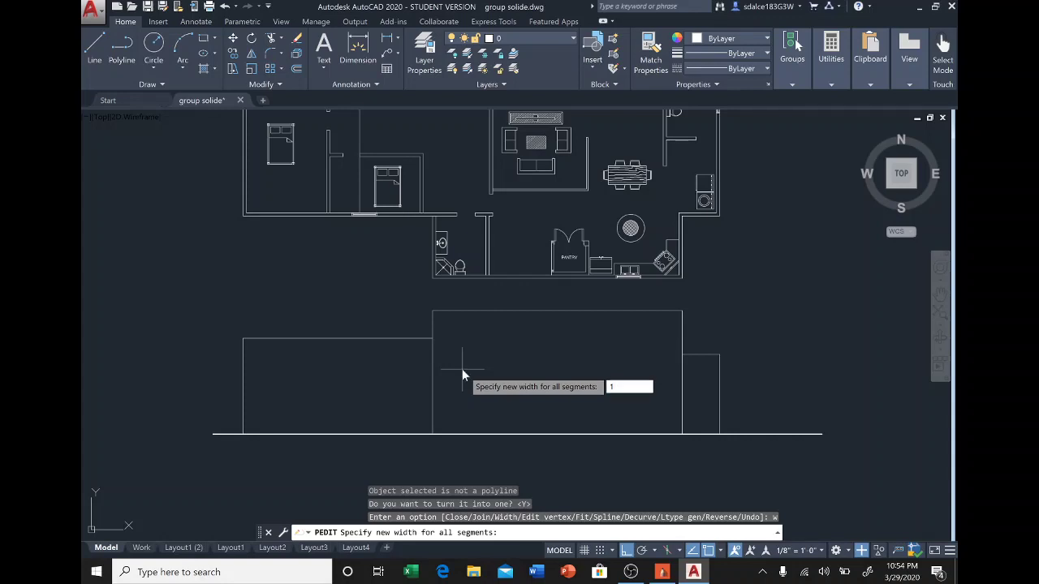
text(")
key(Return)
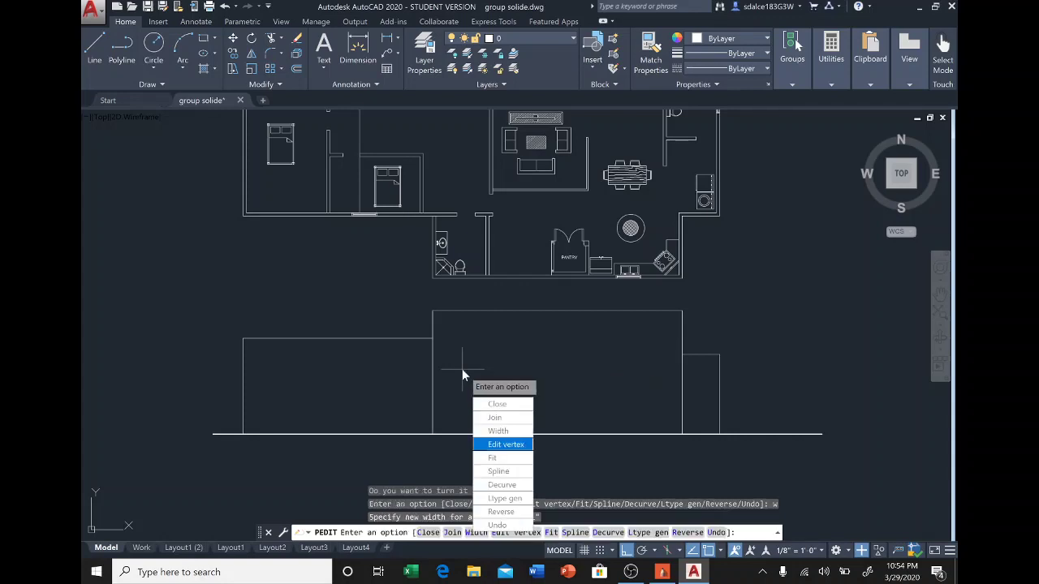
key(Return)
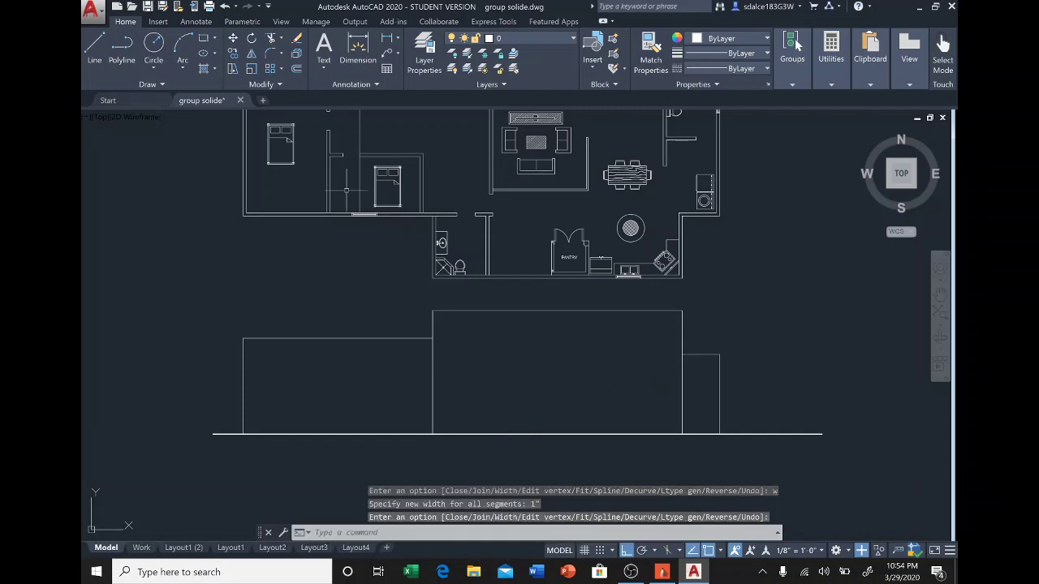
Convert the middle section's horizontal top line to a polyline with a width of 1".
click(484, 310)
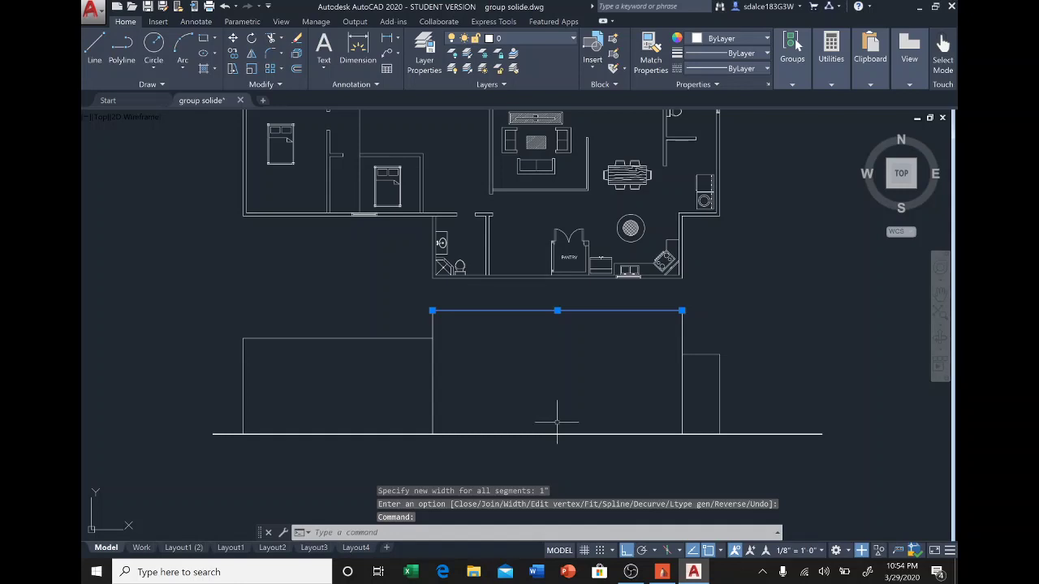
text(pe)
key(Return)
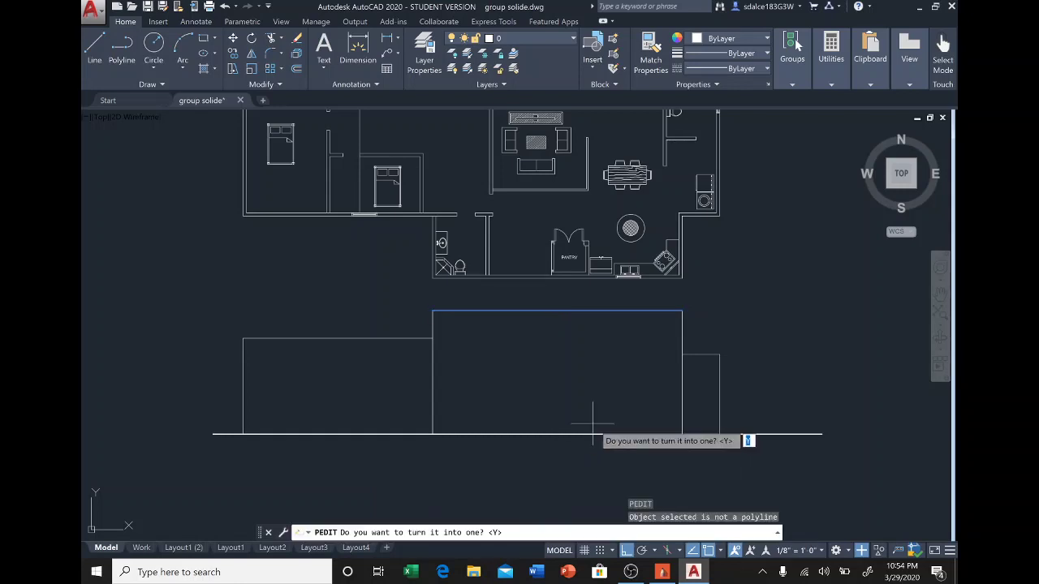
key(Return)
text(w)
key(Return)
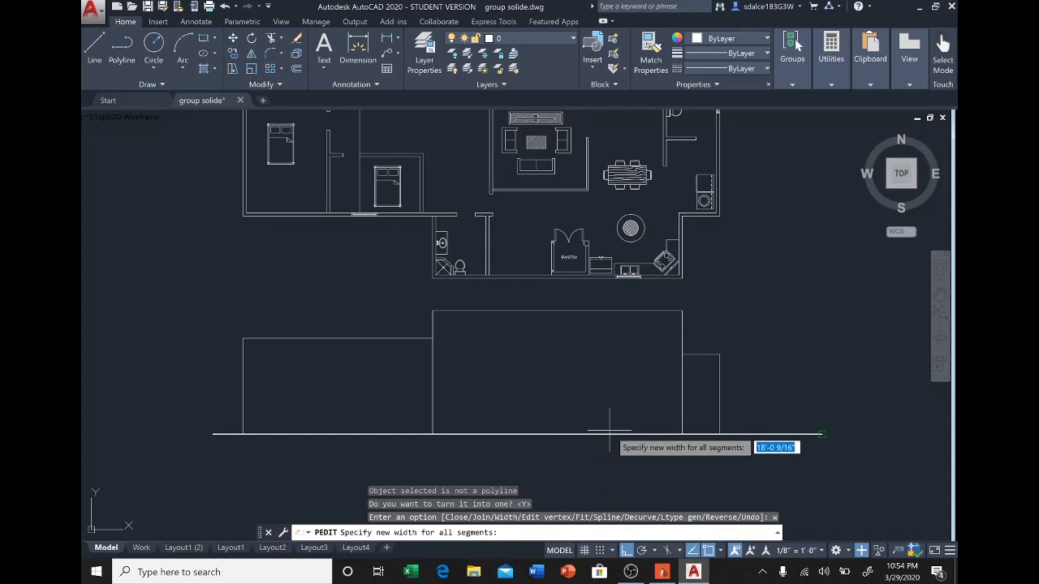
text(1)
key(Return)
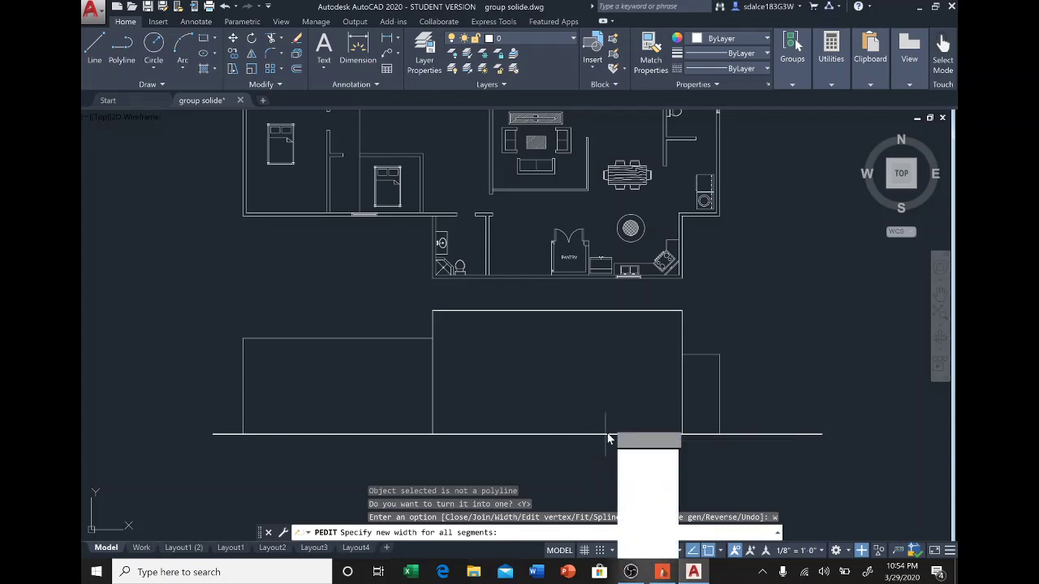
key(Return)
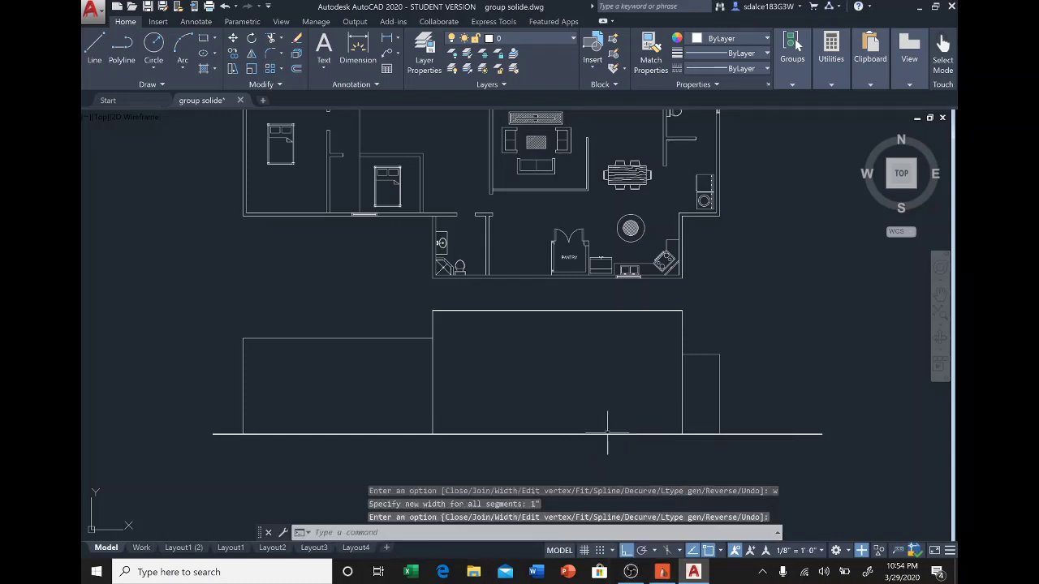
Convert the middle section's right vertical wall line to a polyline with a width of 1".
click(679, 343)
text(pe)
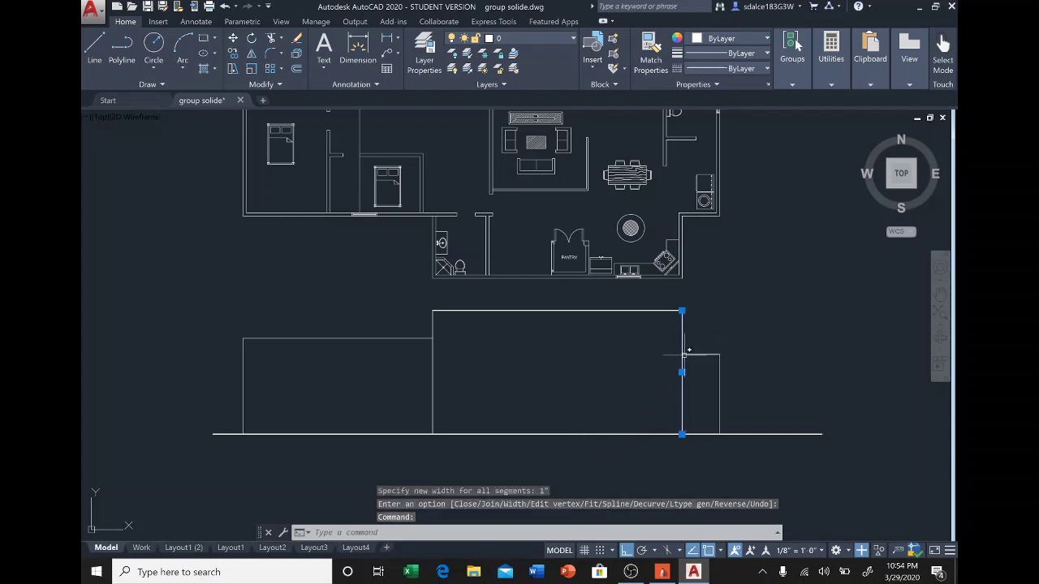
key(Return)
key(Return)
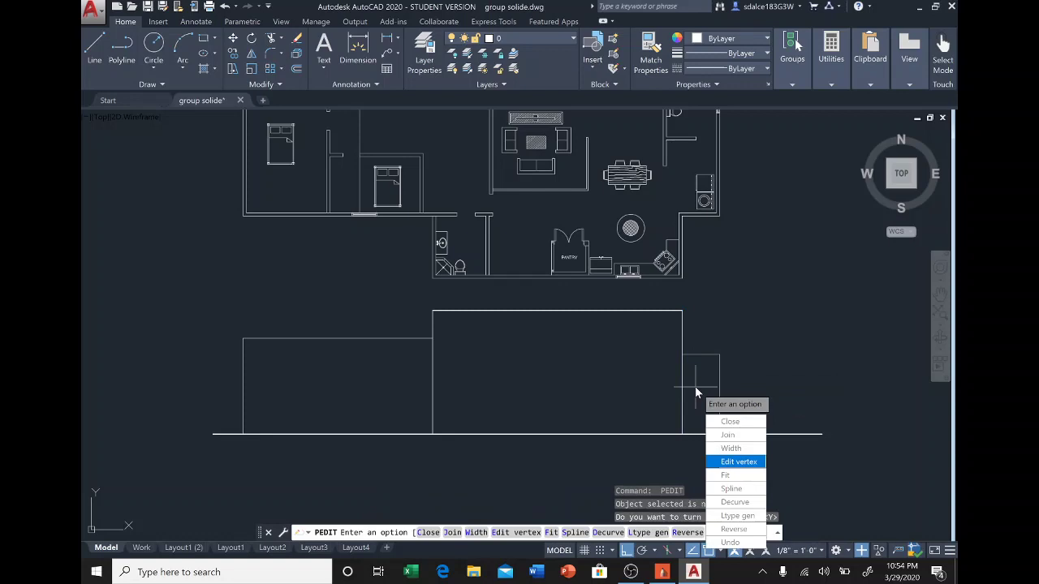
text(w)
key(Return)
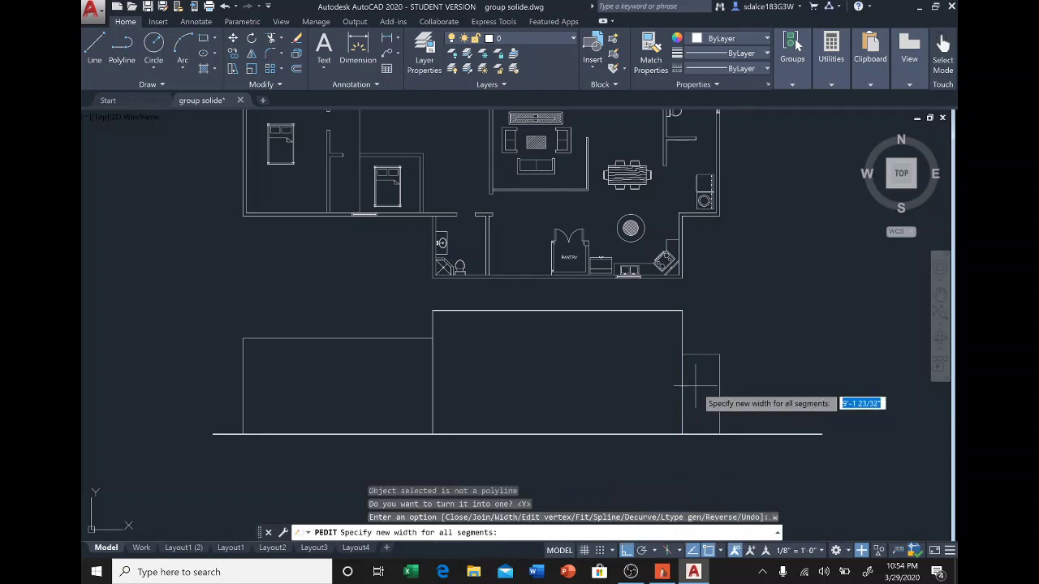
text(1)
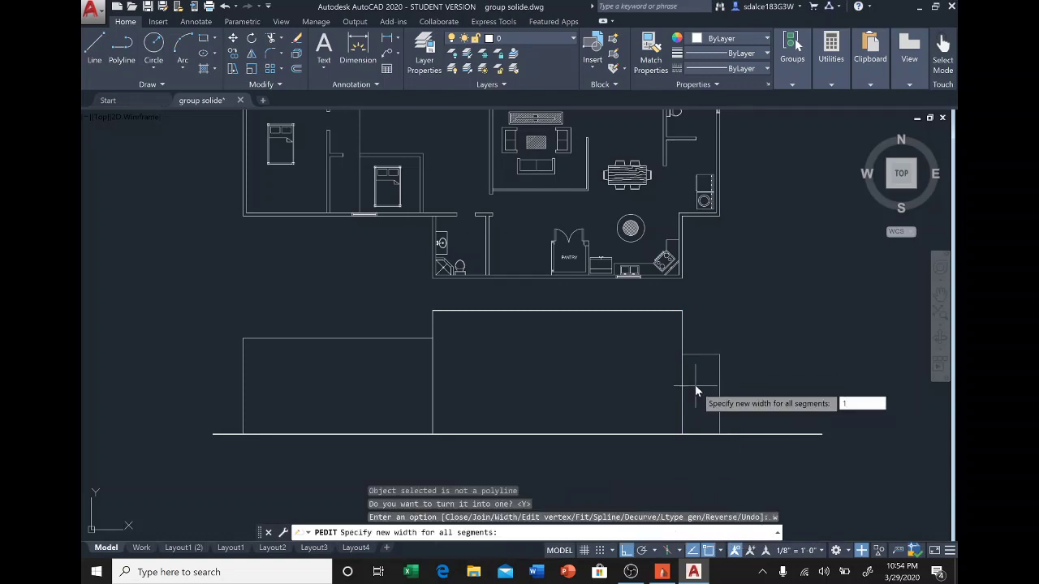
key(Return)
key(Return)
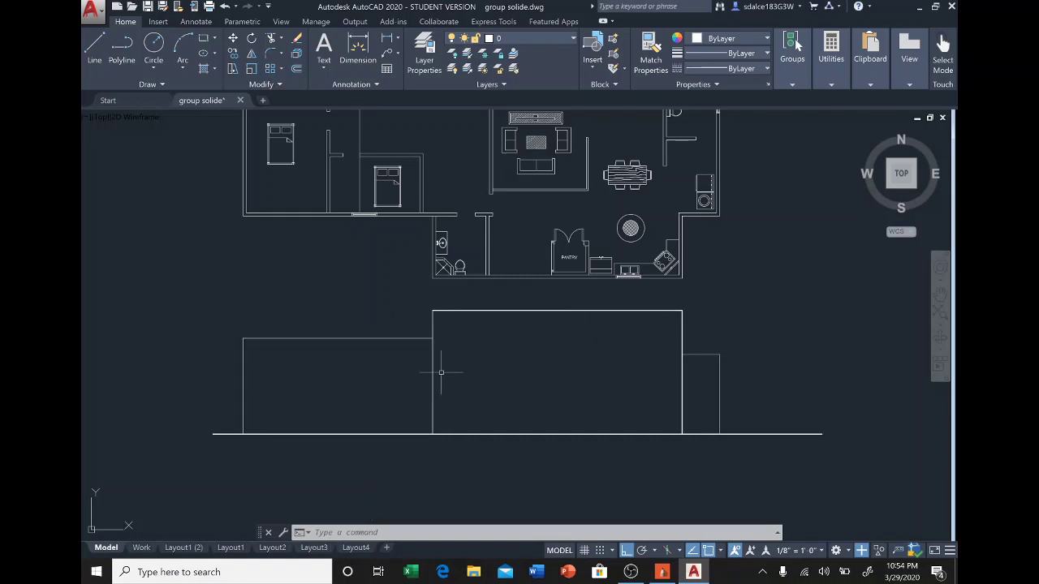
Convert the left section's outer vertical wall line to a polyline with a width of 1/2".
click(243, 366)
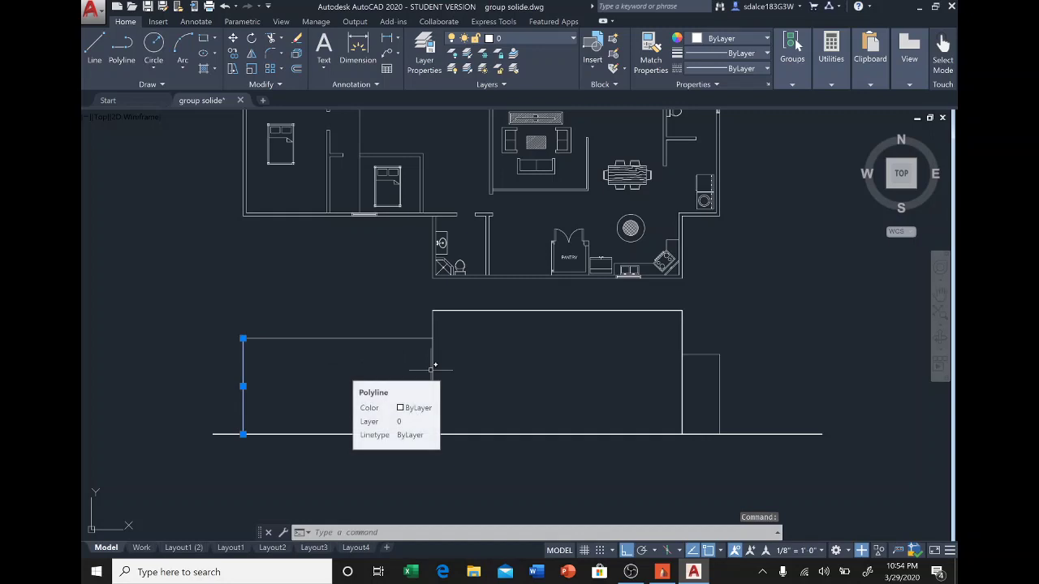
text(1/)
key(BackSpace)
key(BackSpace)
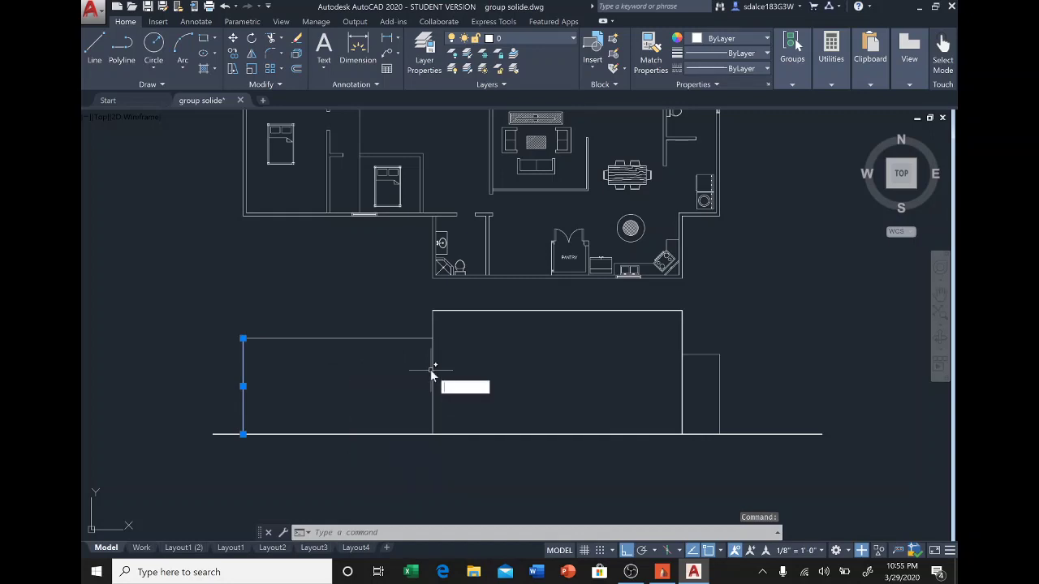
text(PEDIT)
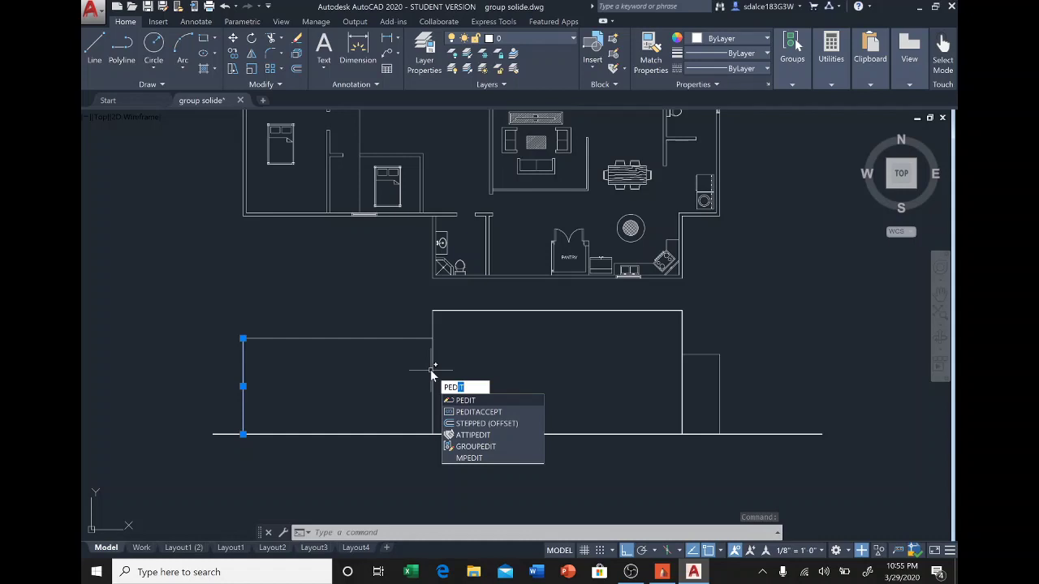
key(Return)
key(Return)
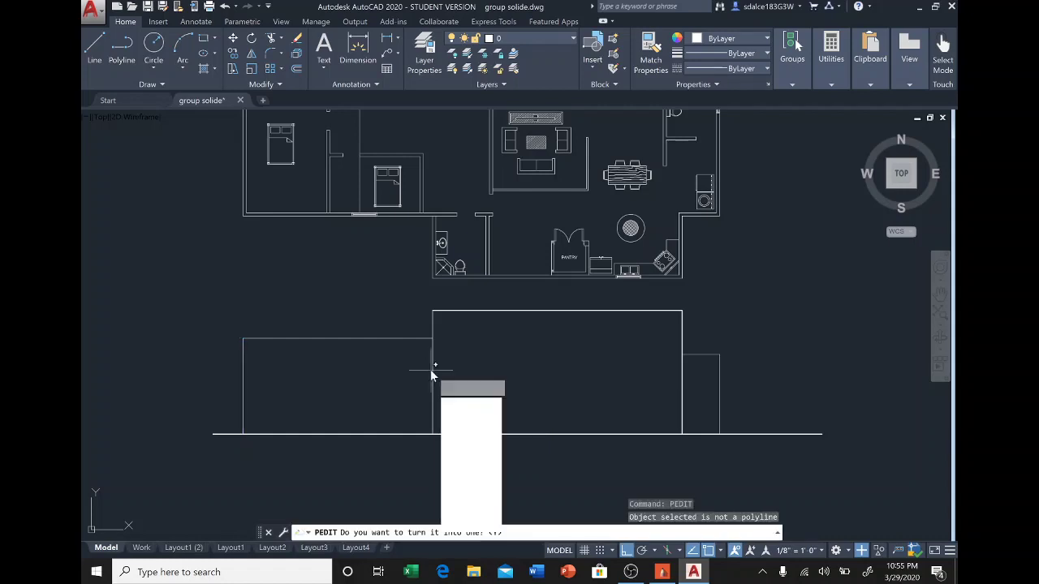
text(w)
key(Return)
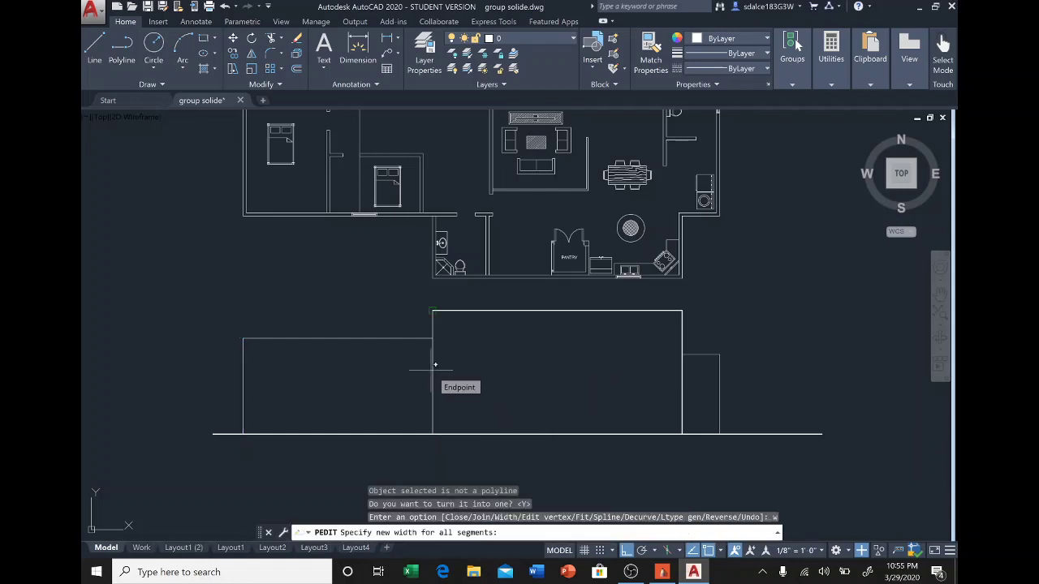
text(1/2)
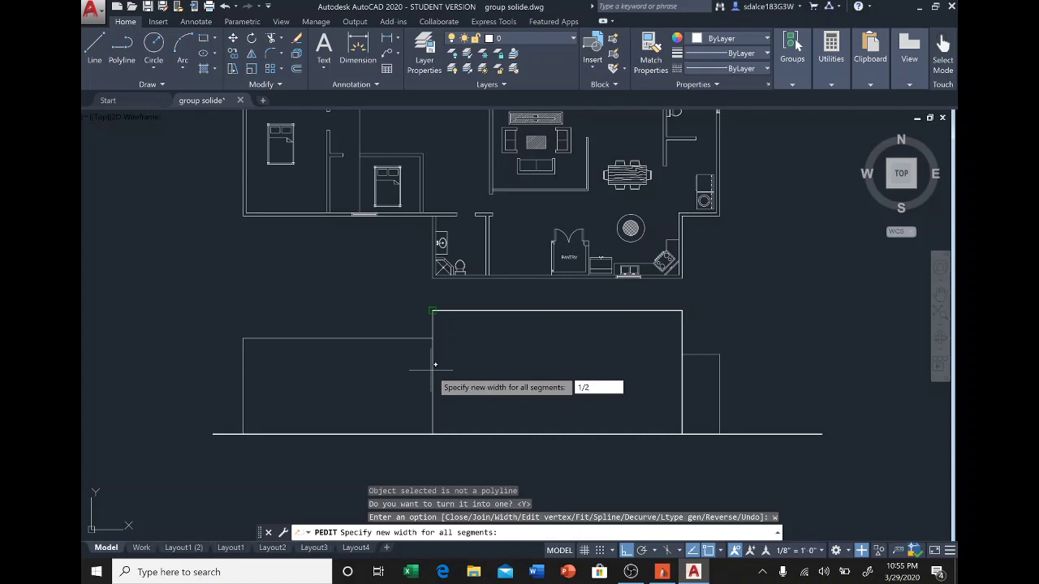
key(Return)
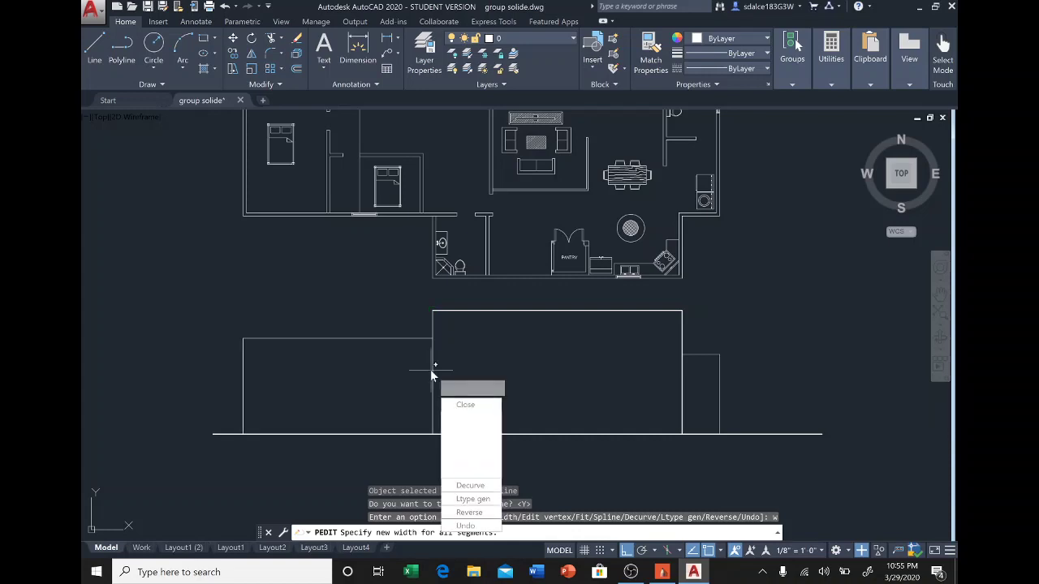
key(Return)
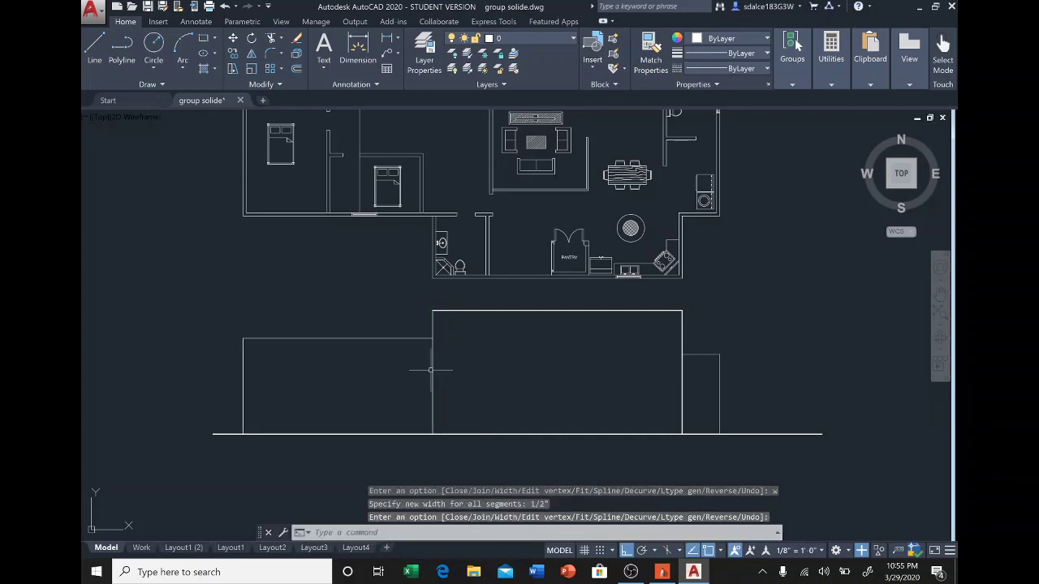
Convert the left section's horizontal top line to a polyline with a width of 1/2".
click(381, 338)
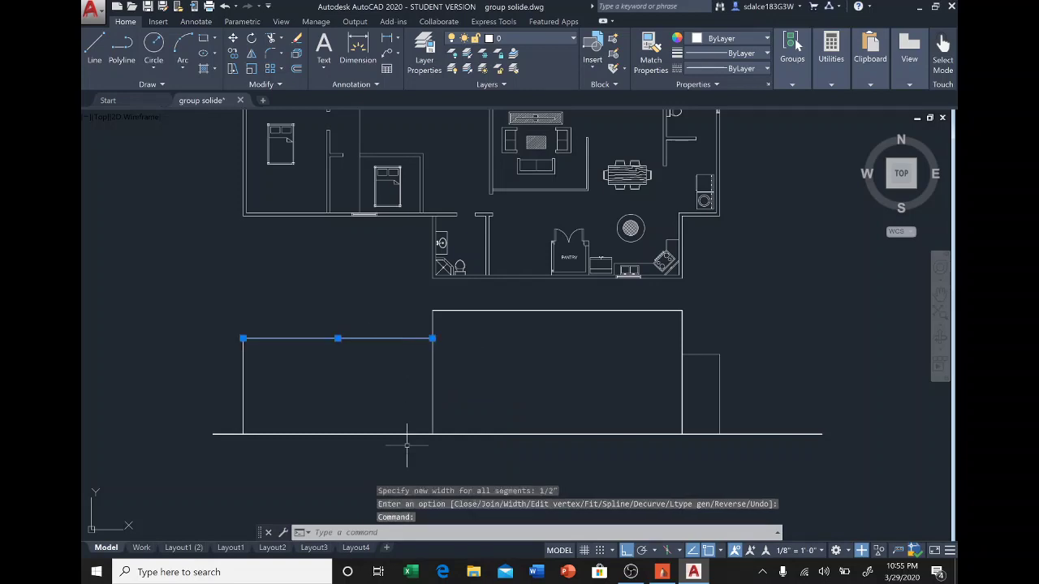
text(pe)
key(Return)
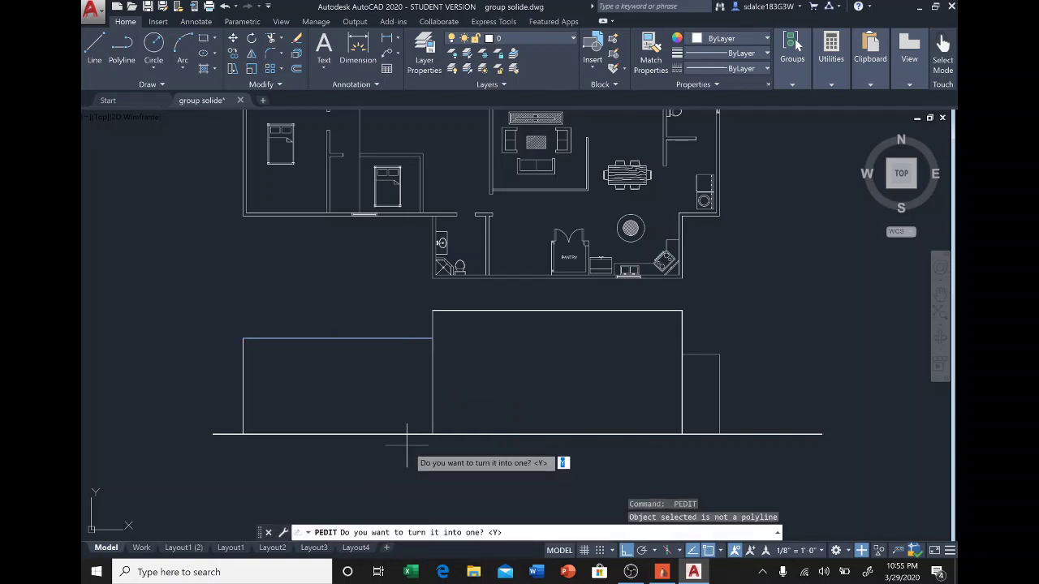
key(Return)
text(w)
key(Return)
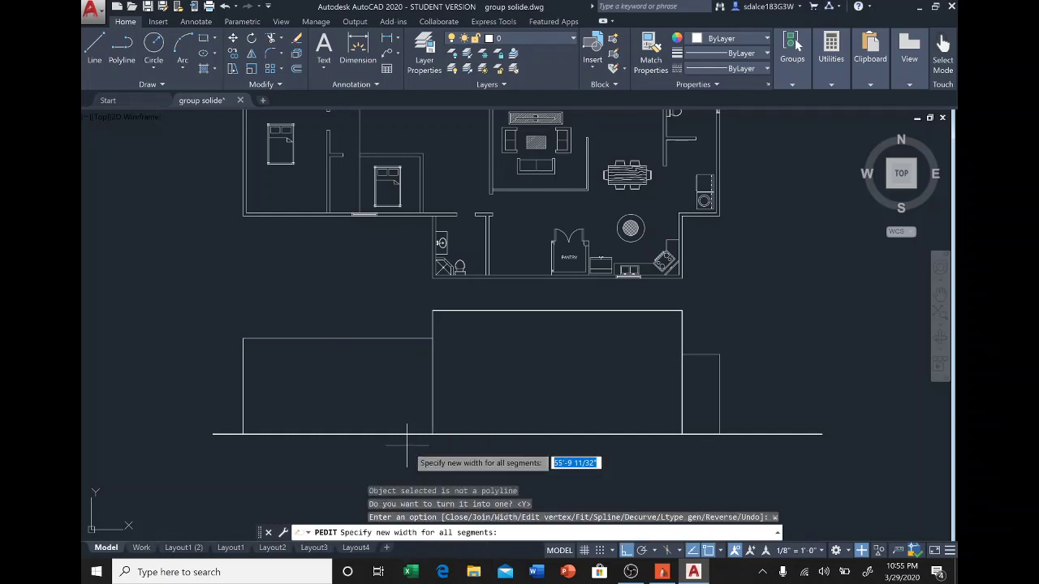
text(1/2)
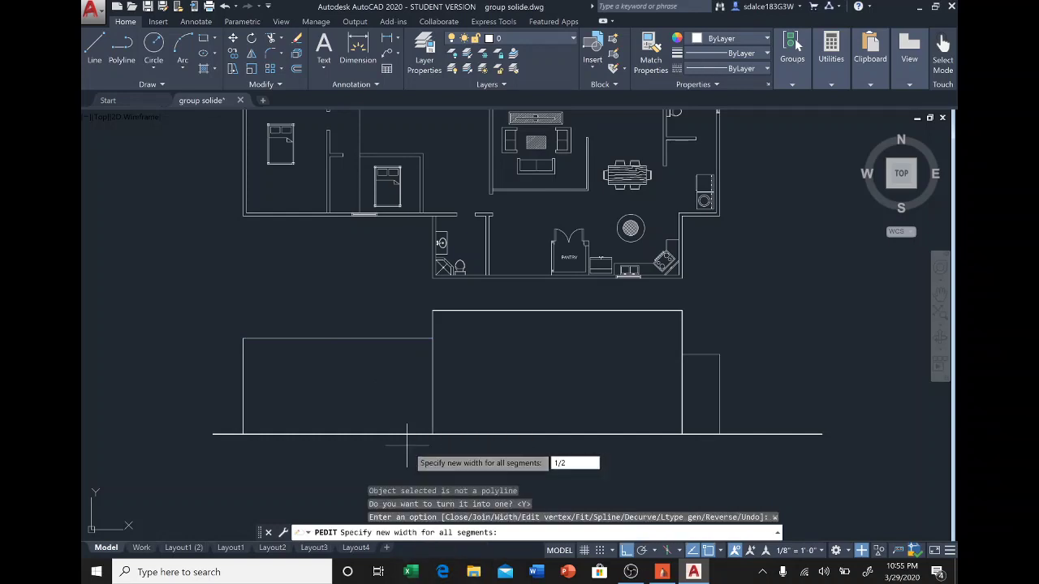
key(Return)
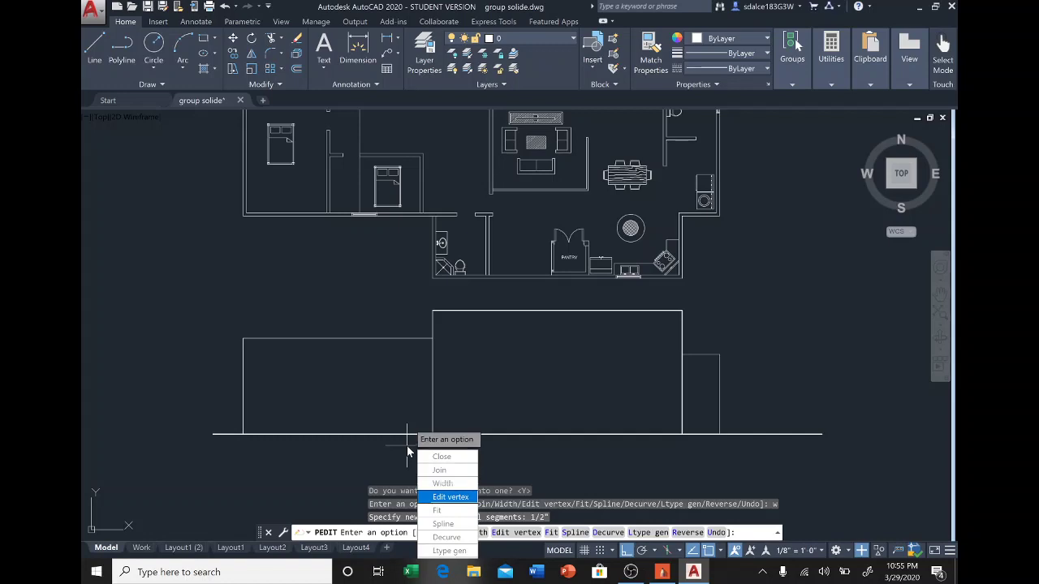
key(Return)
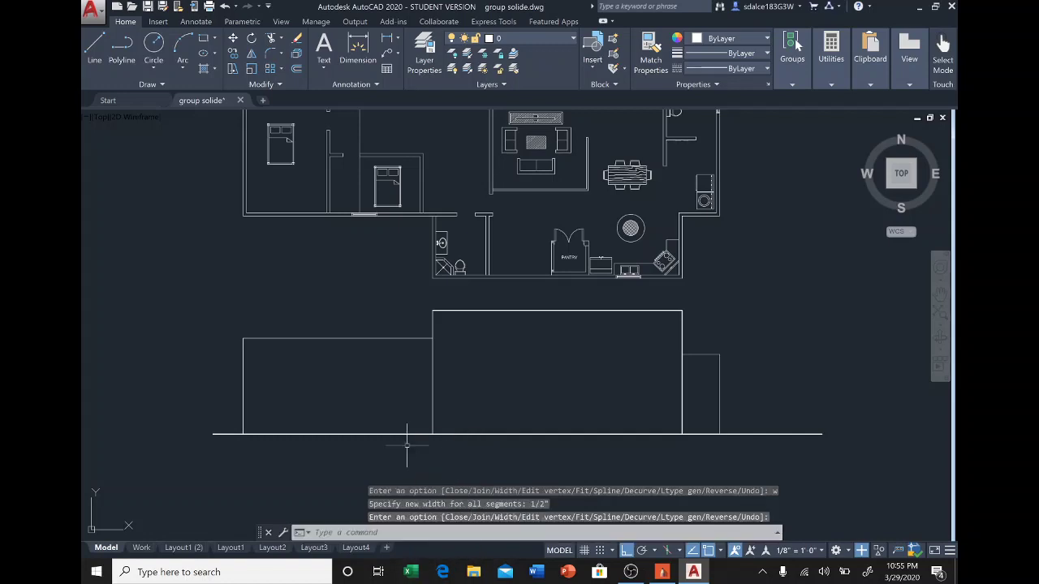
Reapply the 1/2" width to the left section's top polyline.
click(293, 339)
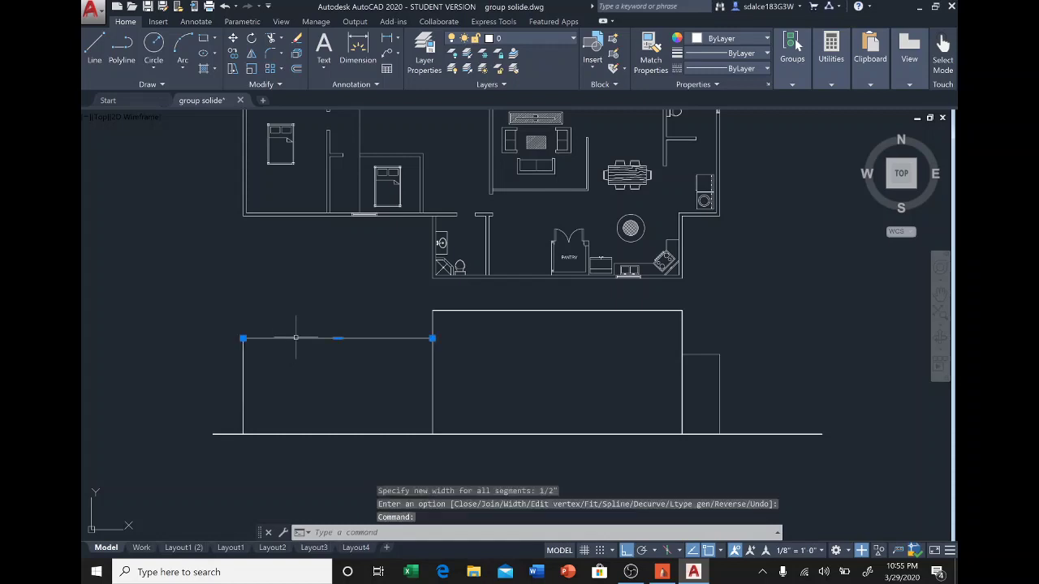
text(pe)
key(Return)
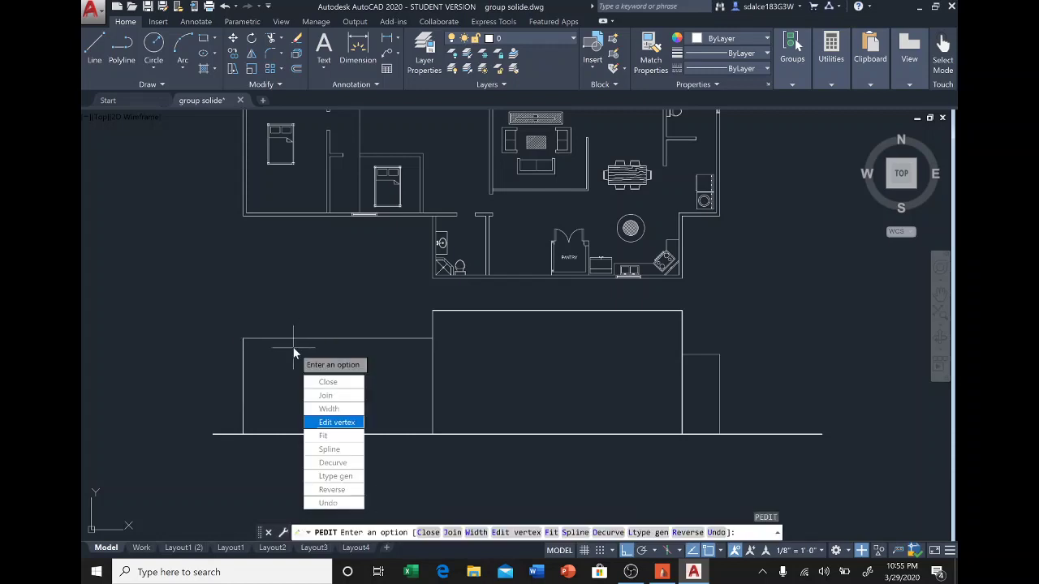
text(w)
key(Return)
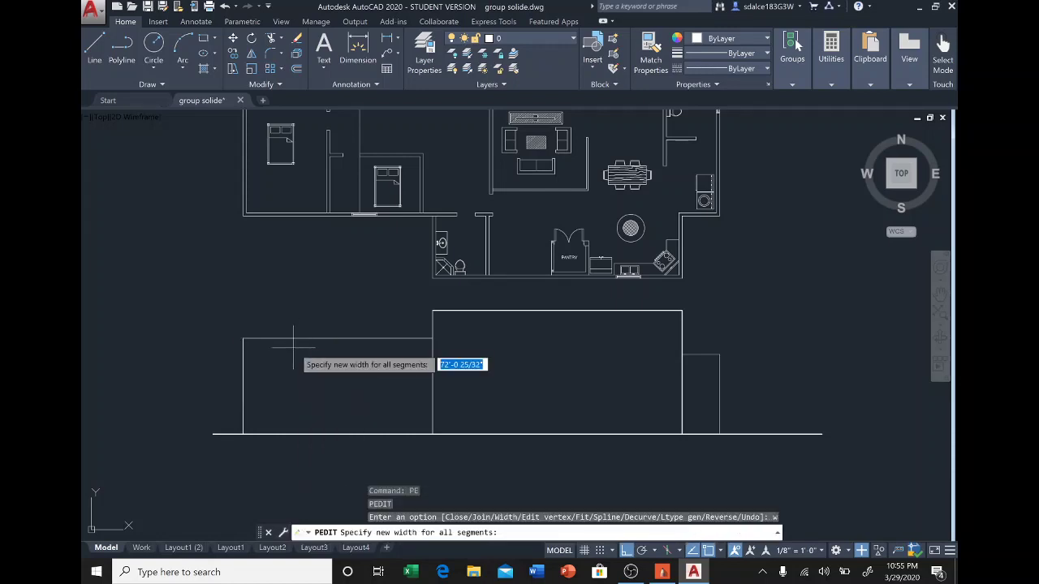
text(1/2)
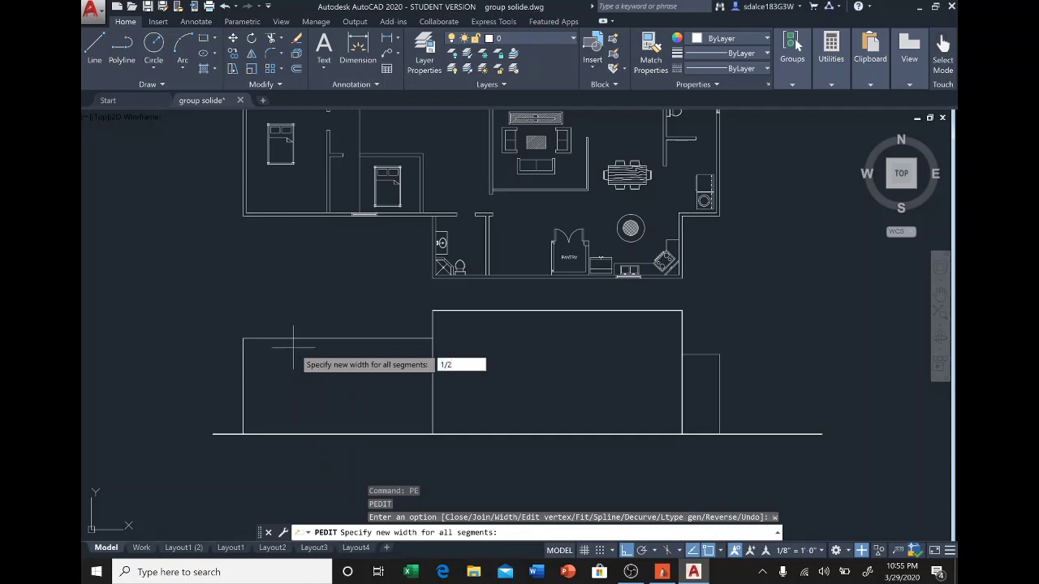
key(Return)
key(Return)
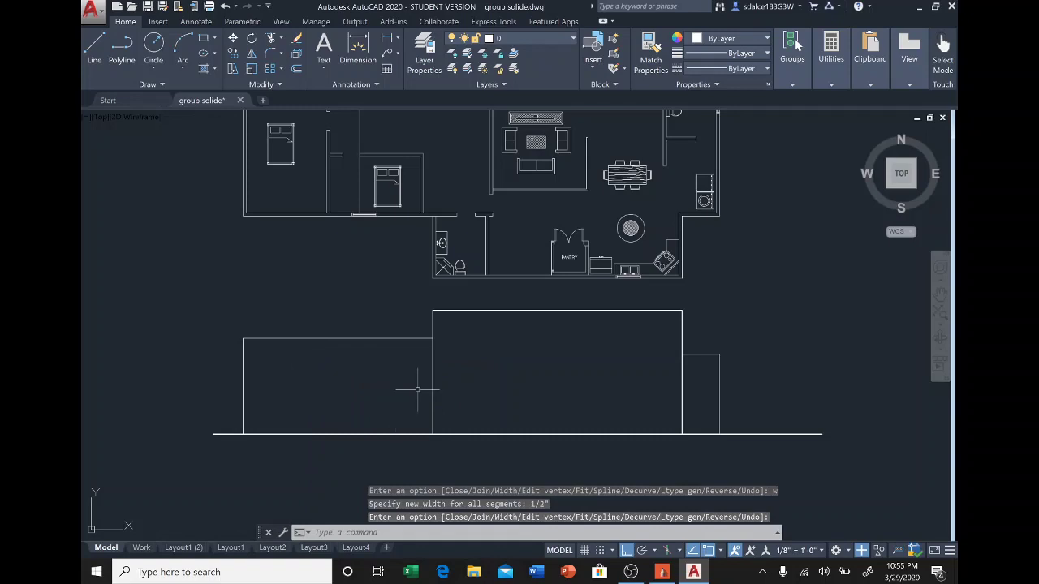
With ortho off, draw a slanted line from the middle section's upper-right corner down to the right section's top line.
scroll(559, 353, up, 3)
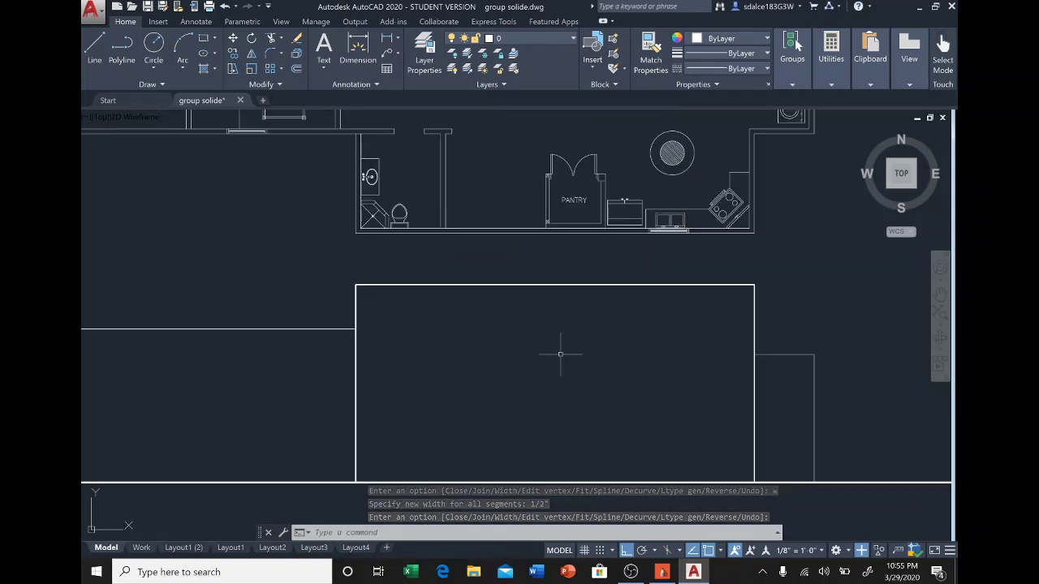
scroll(558, 355, down, 3)
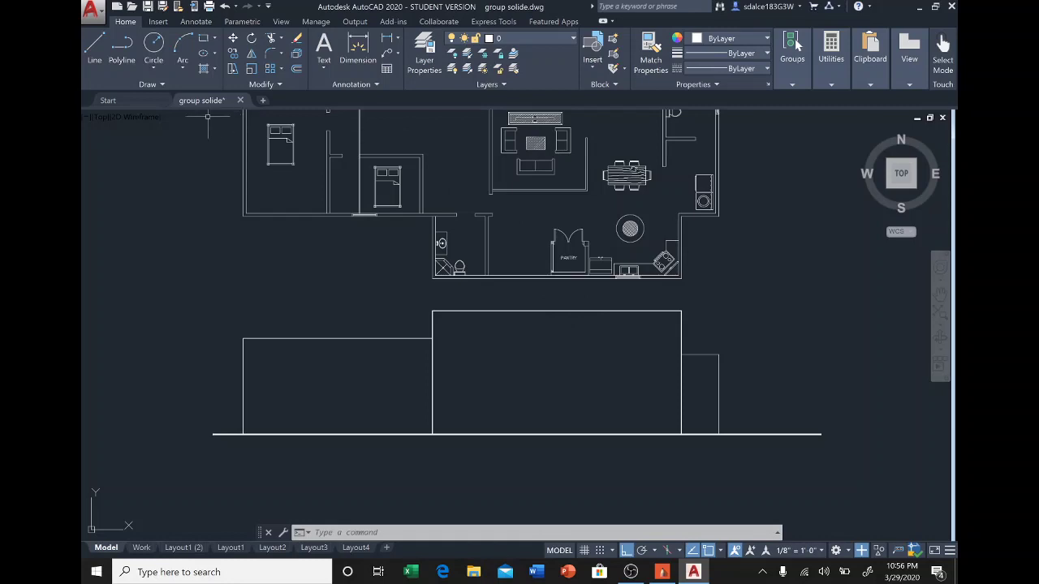
click(96, 46)
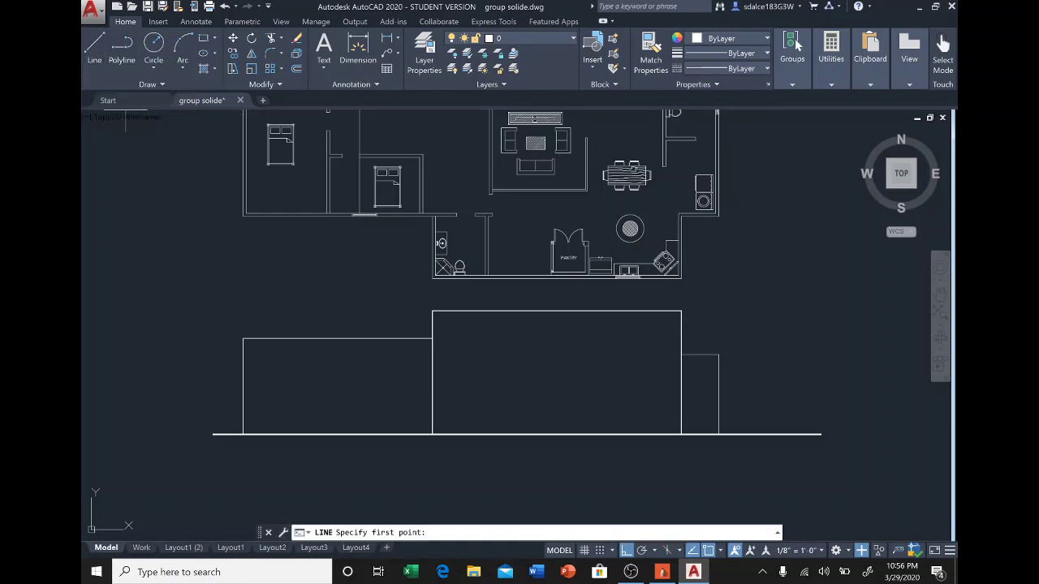
click(681, 310)
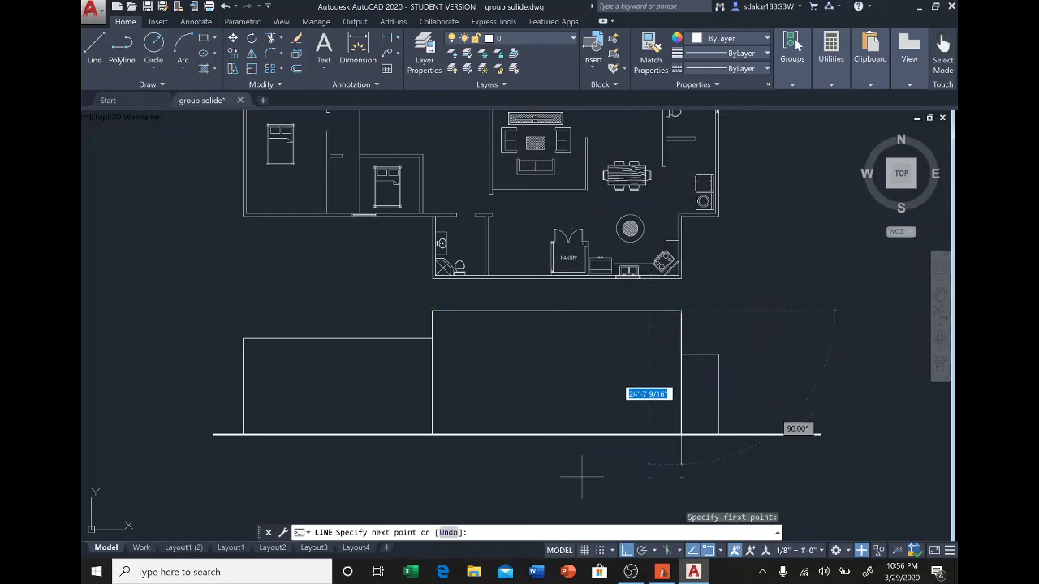
click(626, 550)
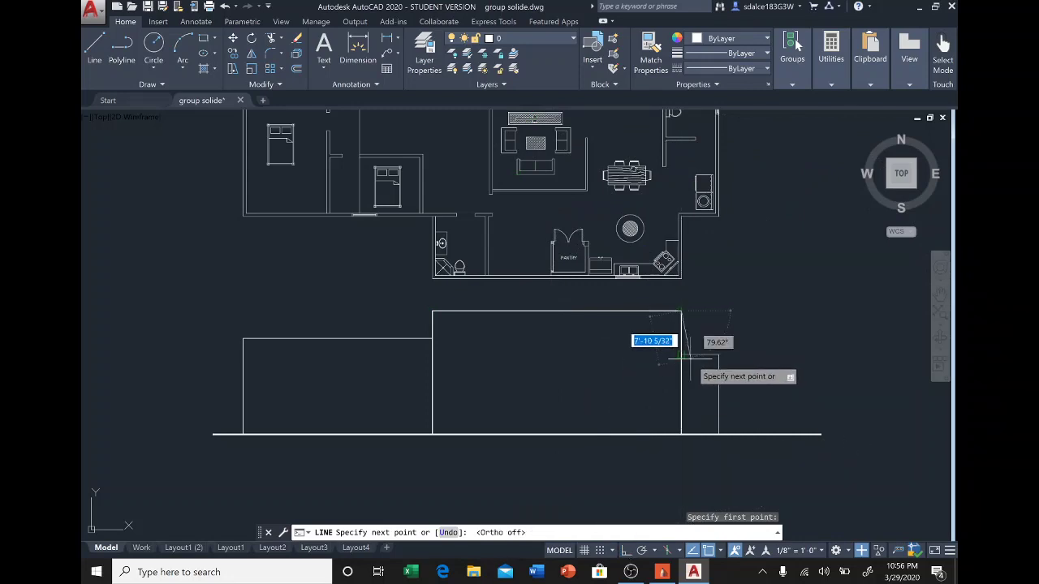
scroll(704, 357, up, 5)
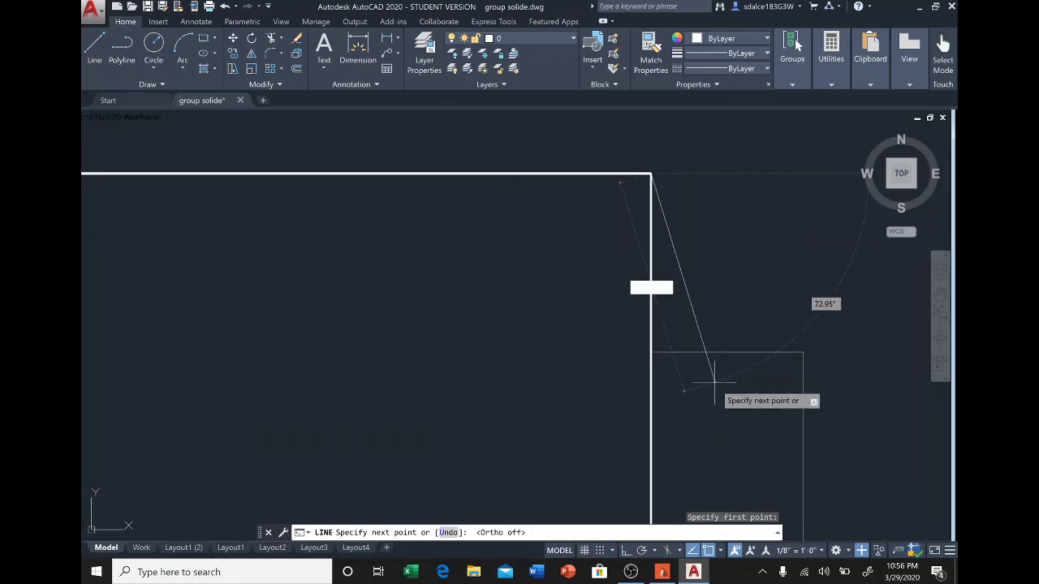
scroll(706, 374, down, 5)
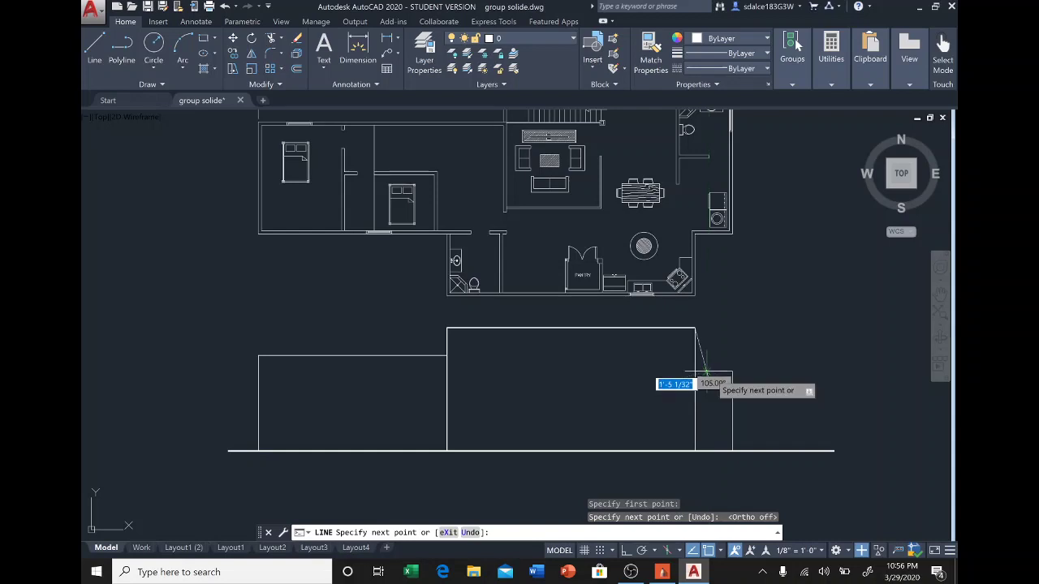
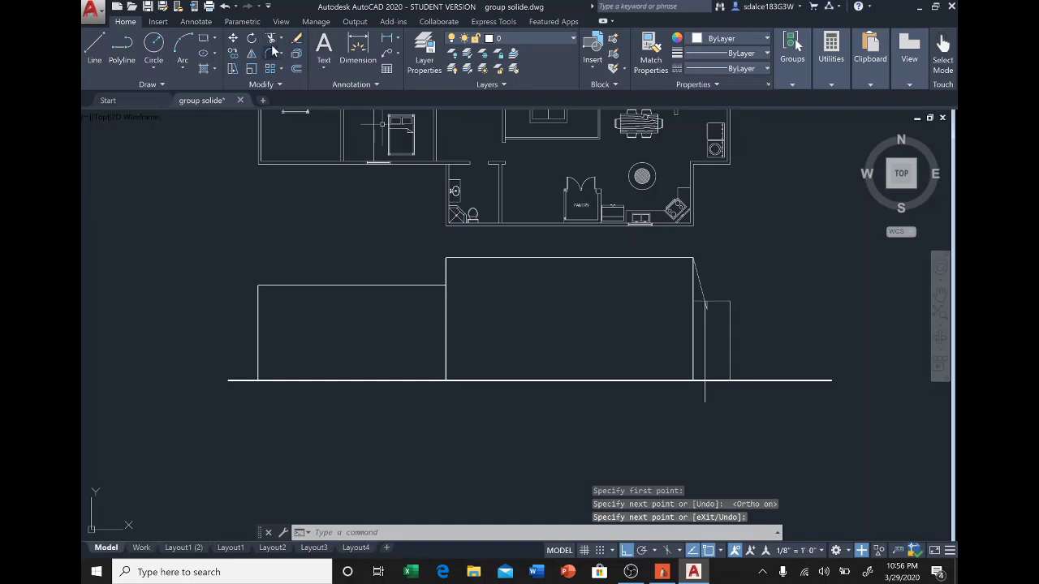
Trim the new vertical line below the ground line and the slanted line's overshoot at the right section's top edge.
click(271, 39)
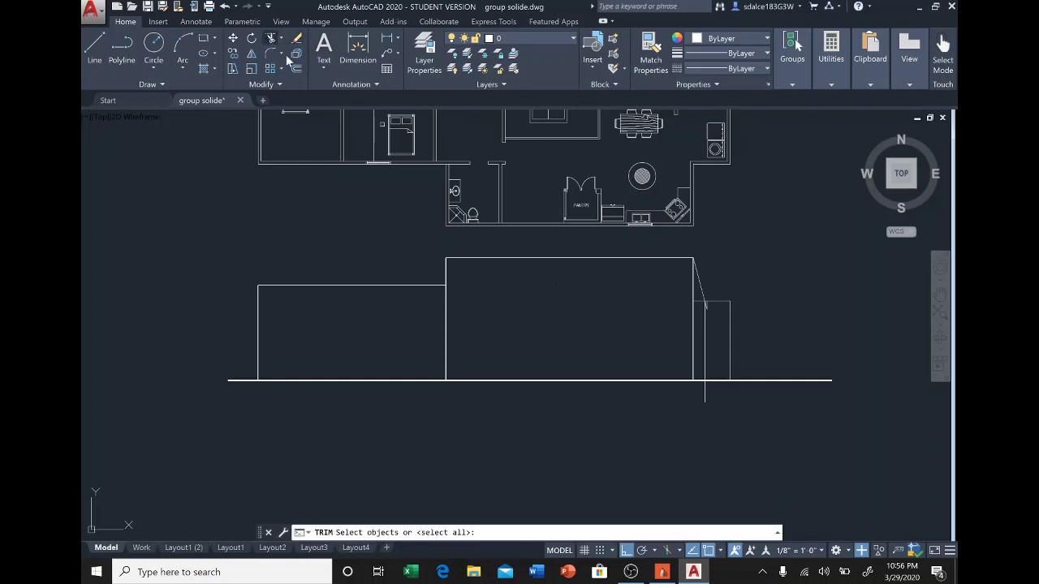
click(704, 392)
scroll(720, 315, up, 5)
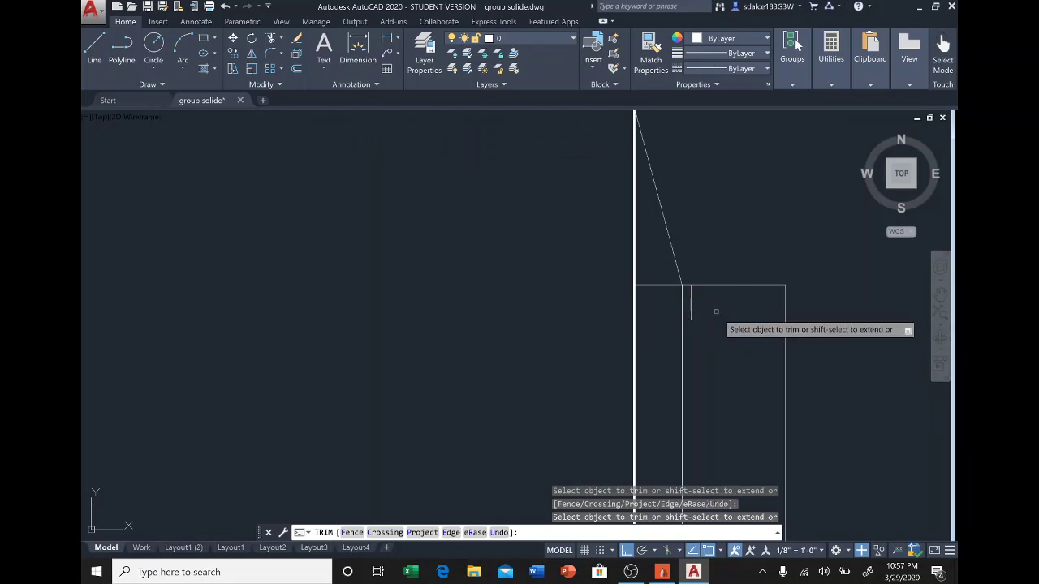
key(Escape)
Erase the short leftover vertical stub inside the right section and the slanted line above its top edge.
click(297, 40)
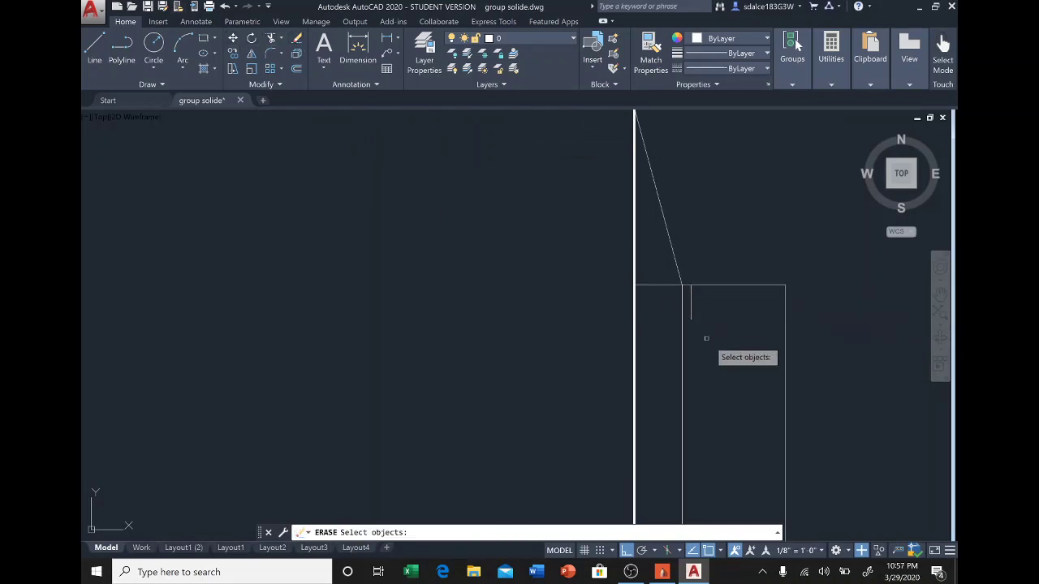
click(691, 309)
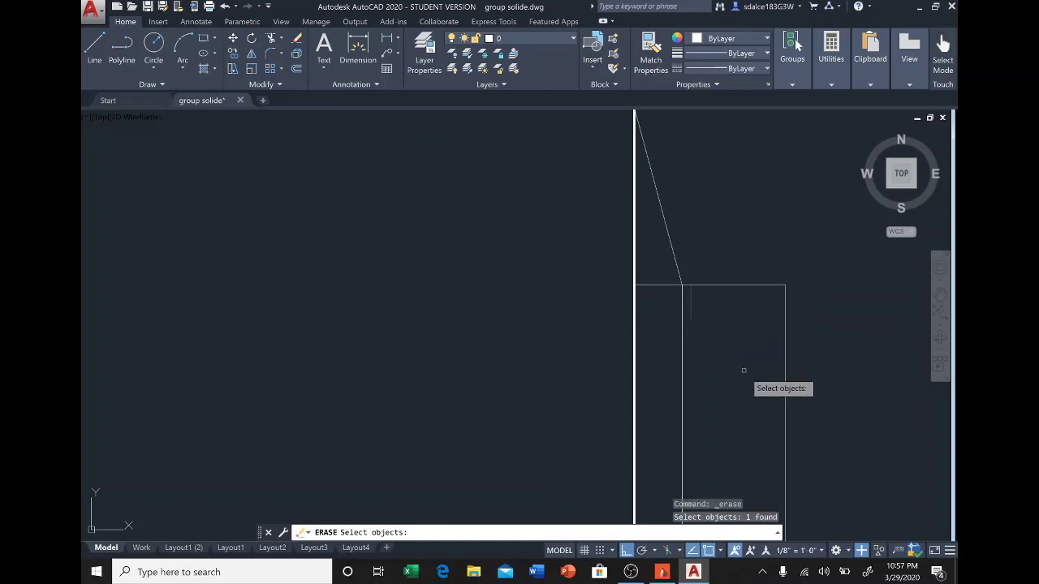
key(Return)
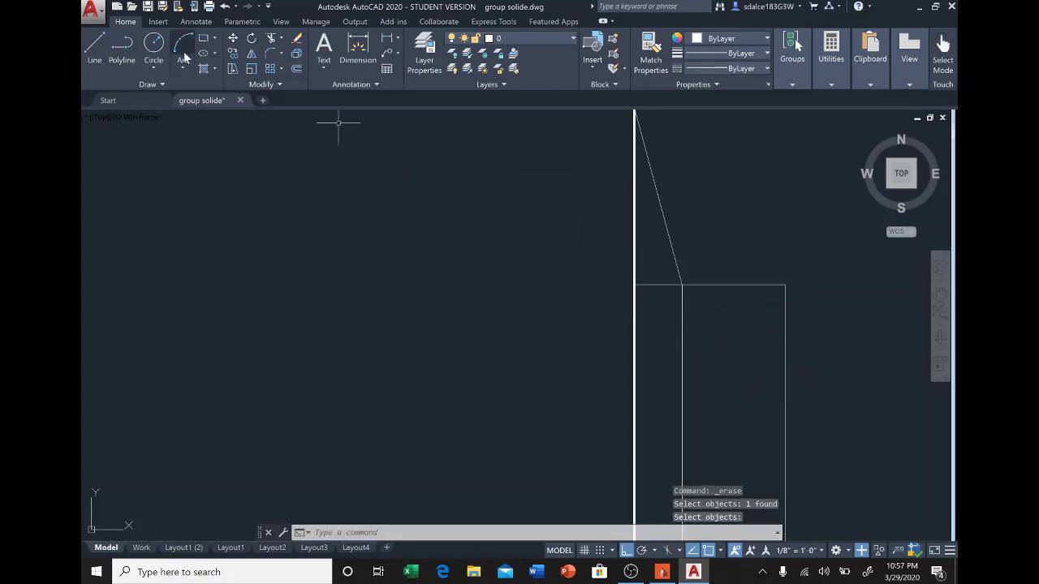
click(297, 39)
click(660, 206)
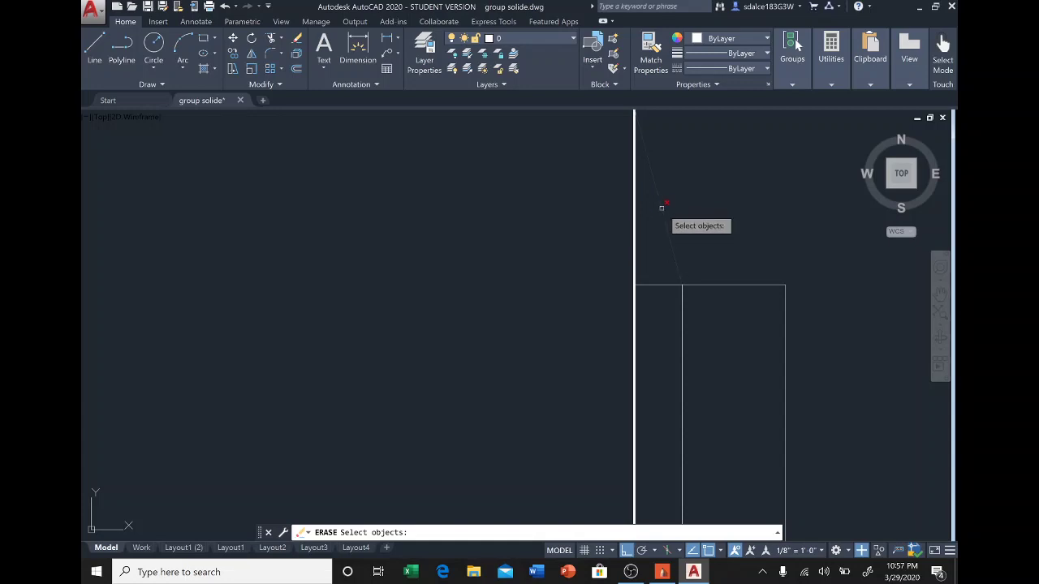
key(Return)
scroll(718, 264, down, 3)
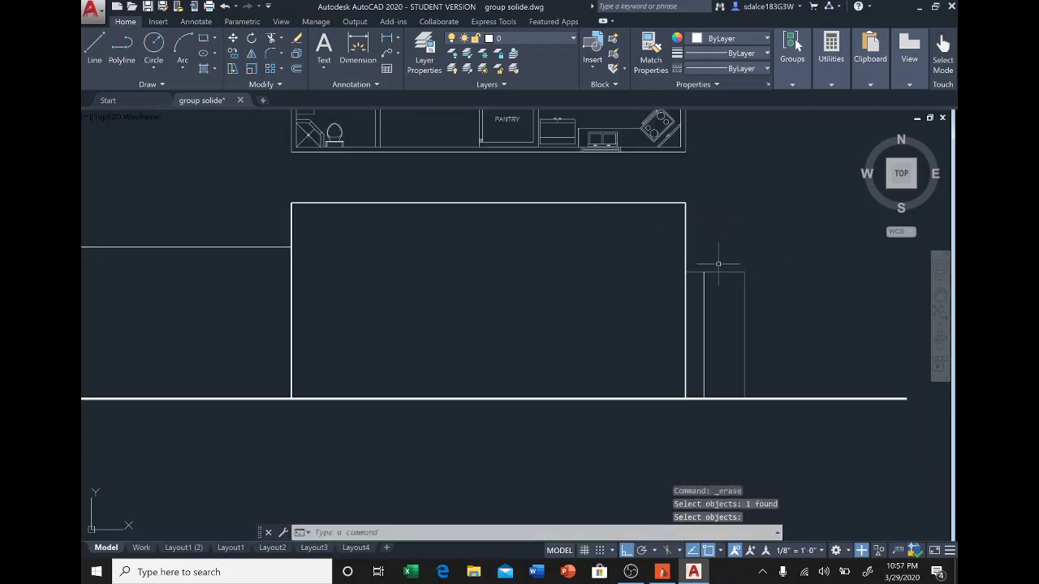
middle_drag(718, 264, 700, 265)
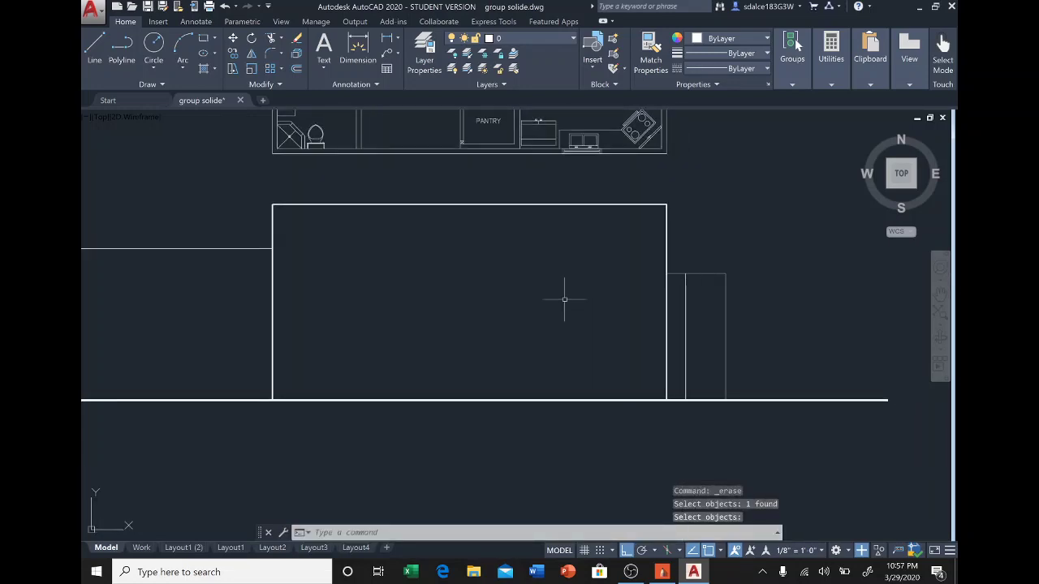
Fill the narrow strip between the middle section and the right section's vertical line with a SOLID hatch at 80 transparency.
text(hat)
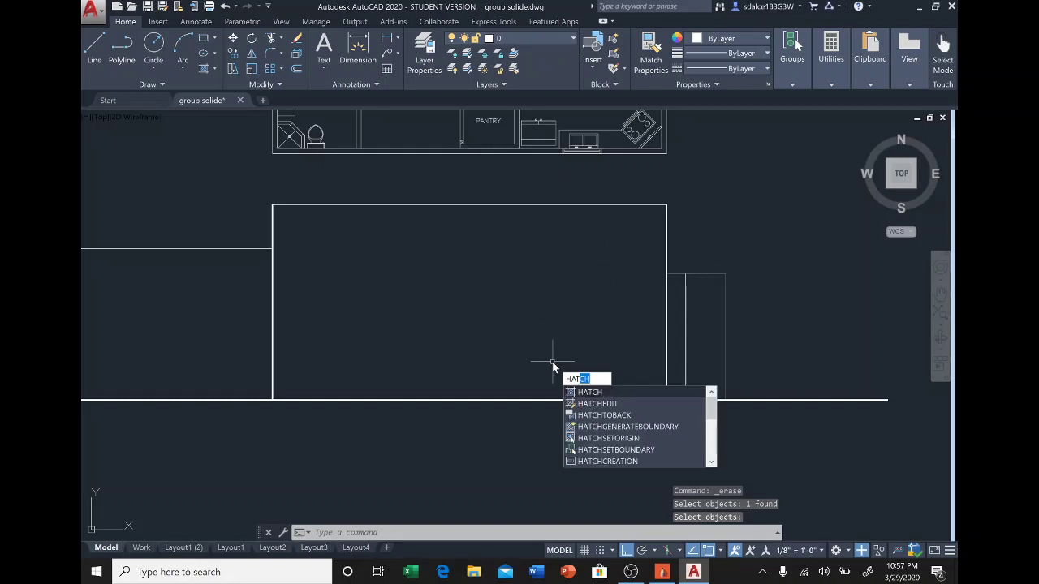
key(Escape)
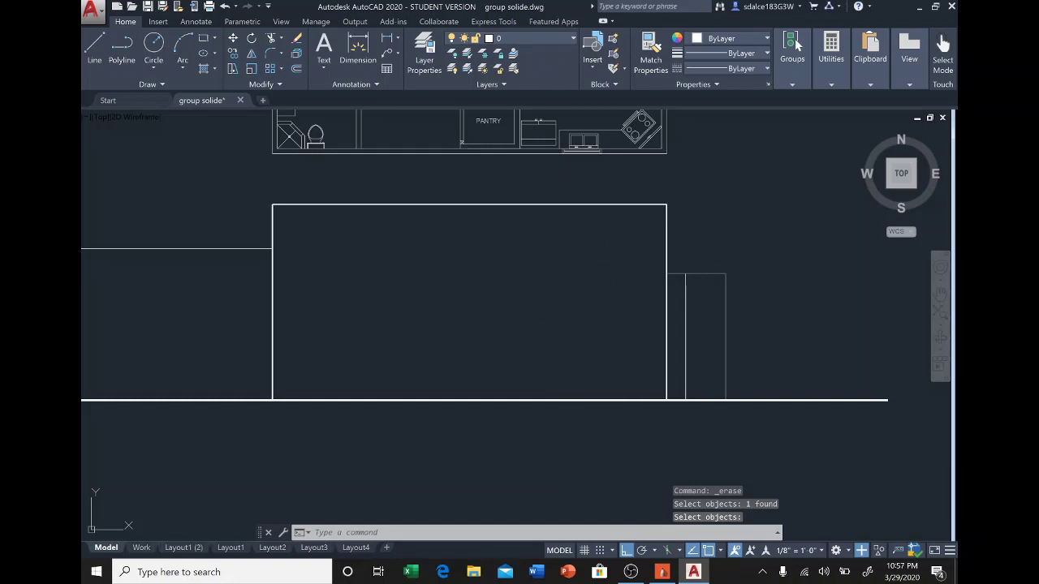
text(h)
key(Return)
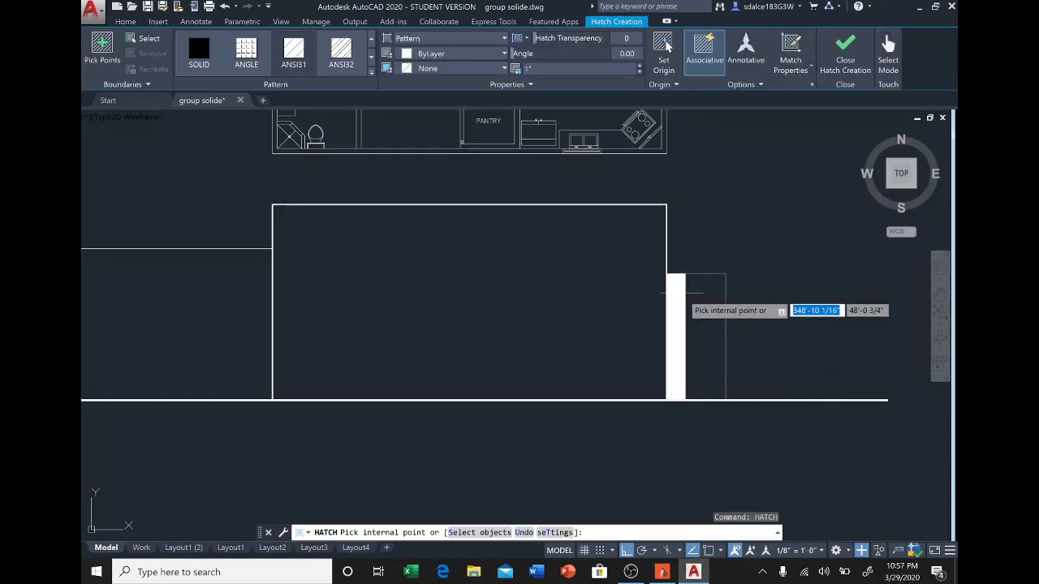
click(681, 293)
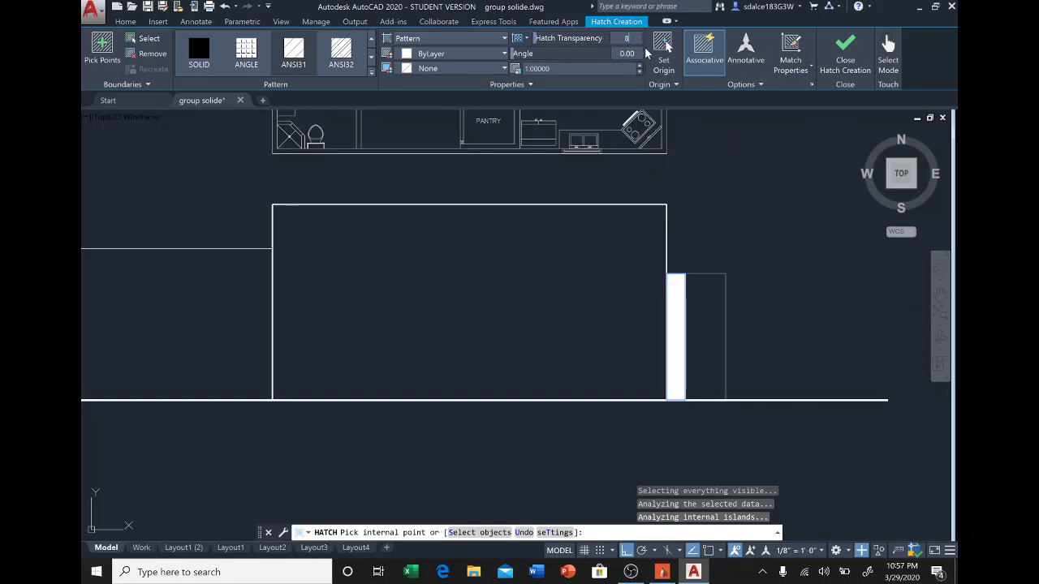
key(Return)
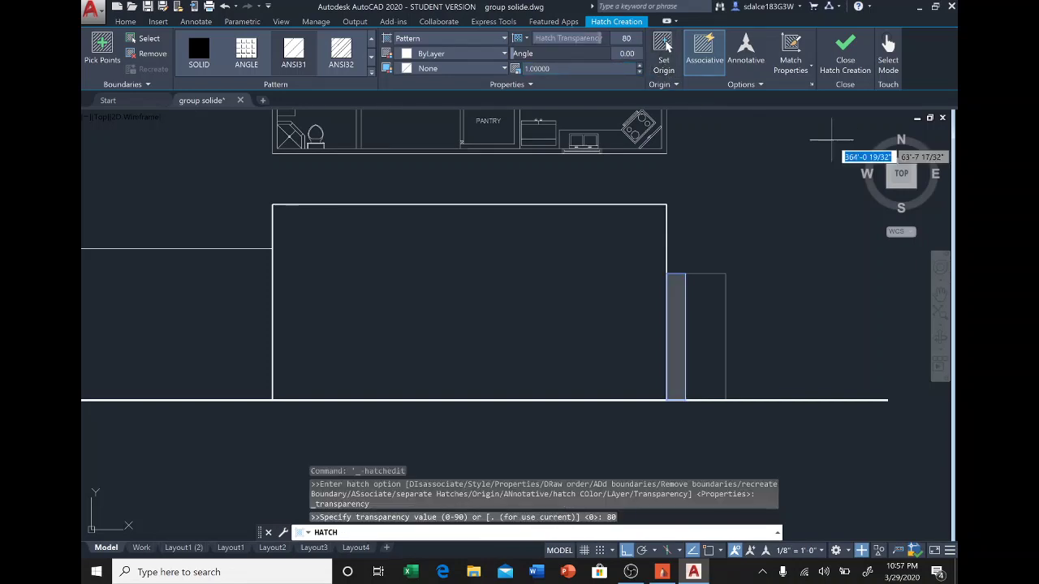
click(842, 63)
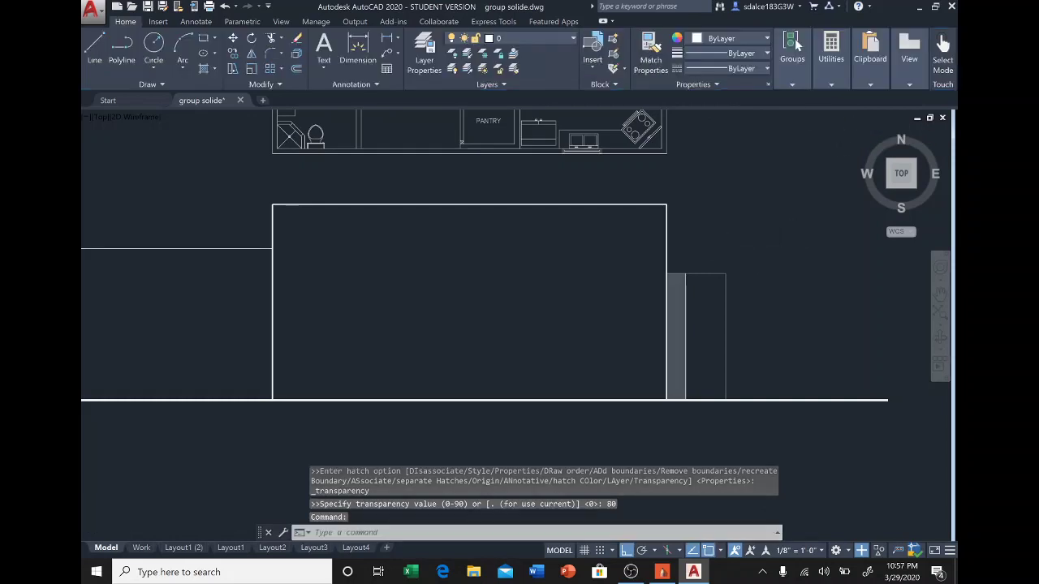
Add a new layout after Layout4 and open it.
scroll(729, 249, down, 4)
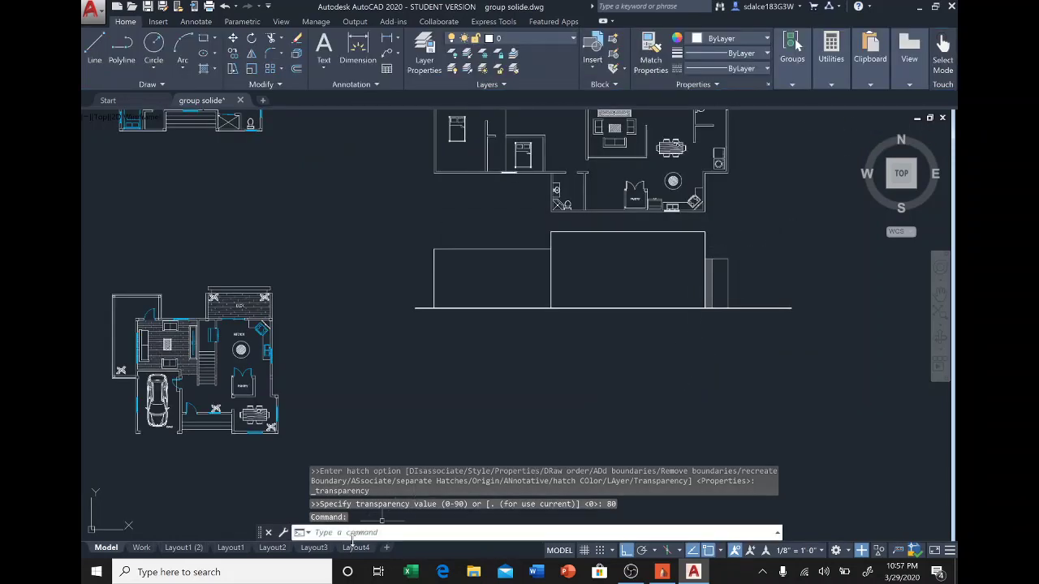
mouse_move(367, 548)
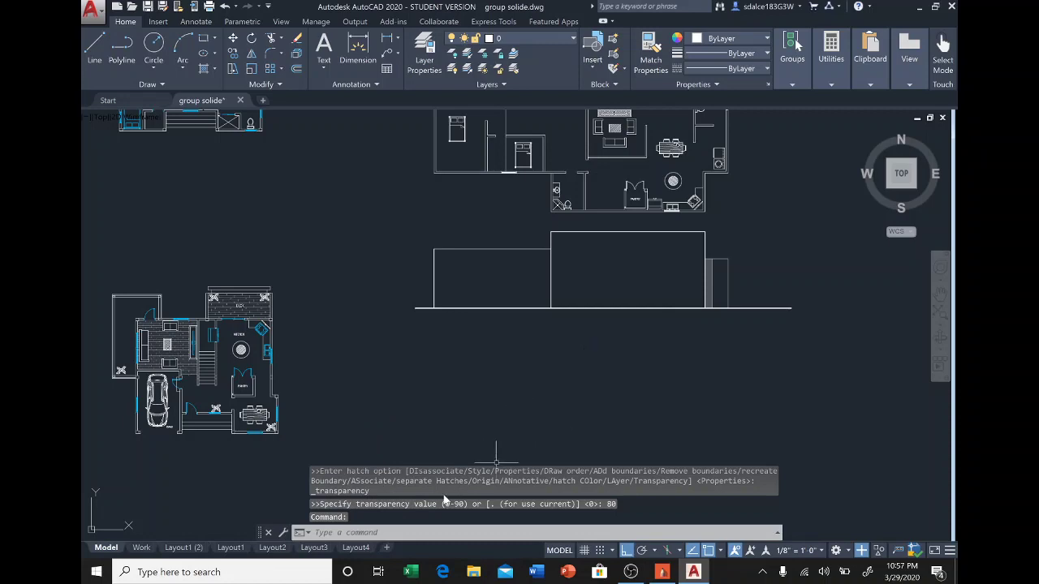
click(387, 548)
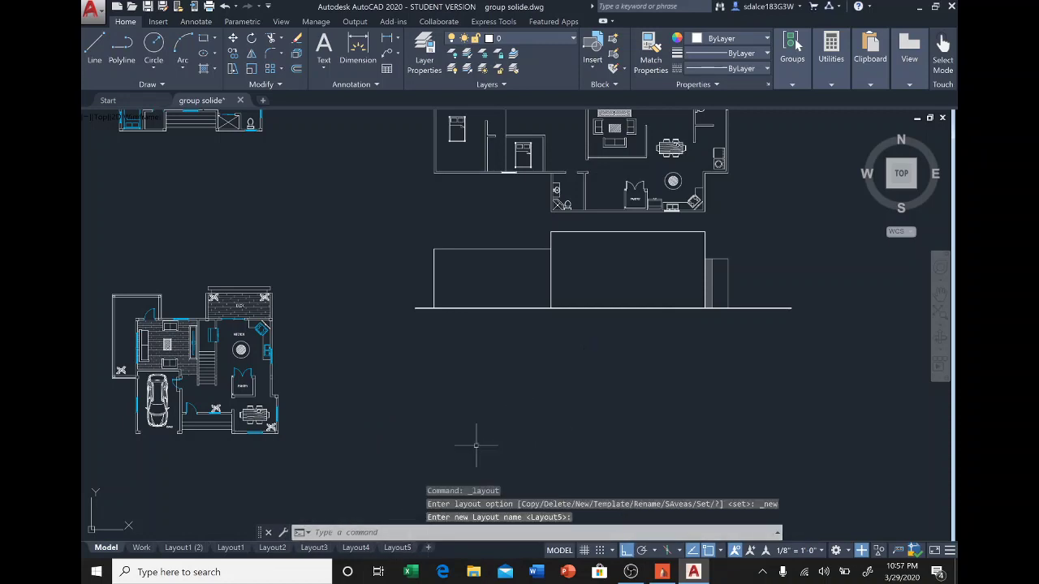
click(397, 548)
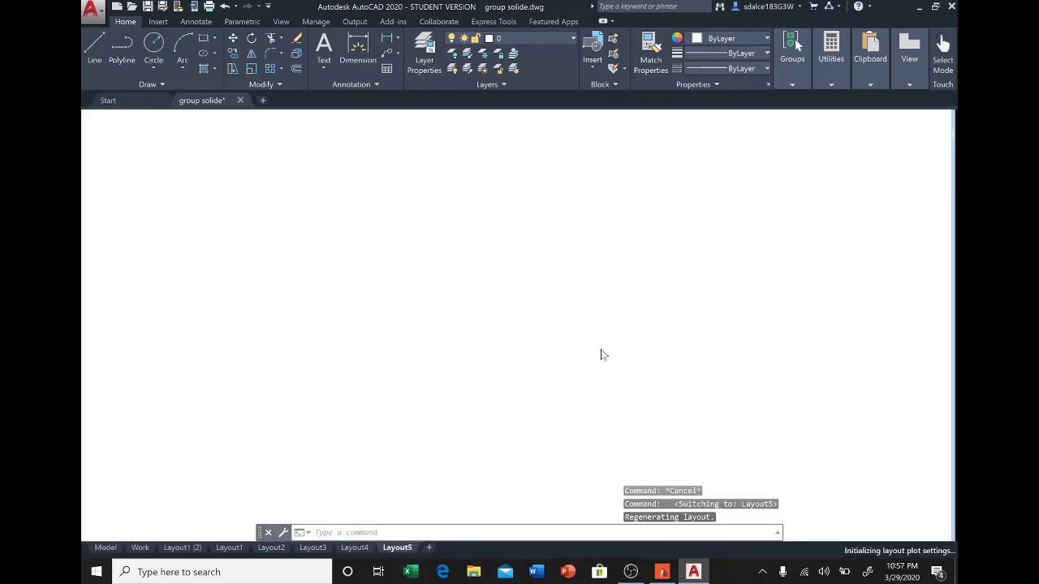
scroll(479, 443, up, 5)
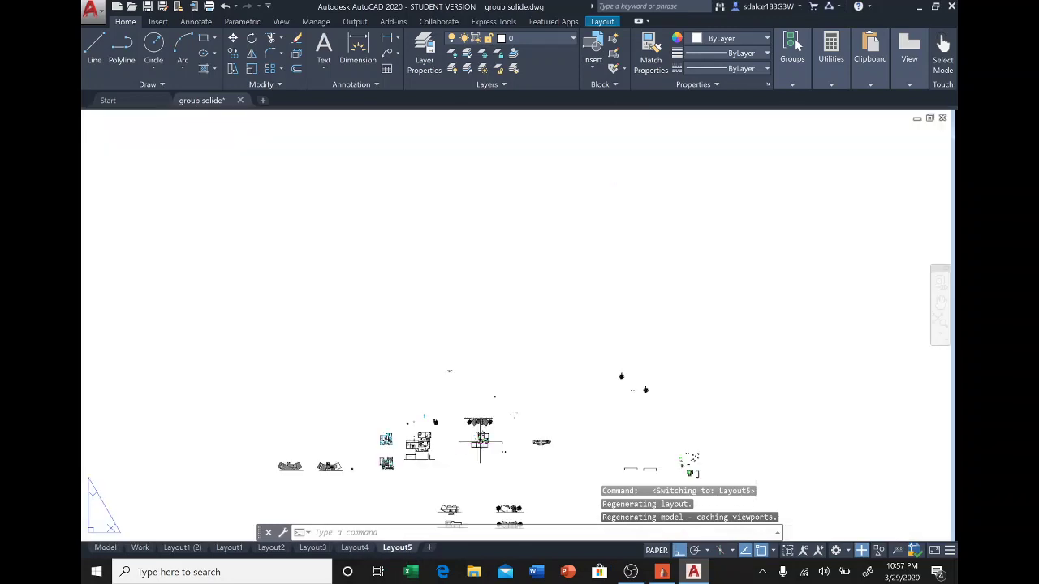
scroll(480, 442, down, 5)
Activate the new layout's viewport and frame the house floor plan with the elevation below it inside.
double_click(547, 399)
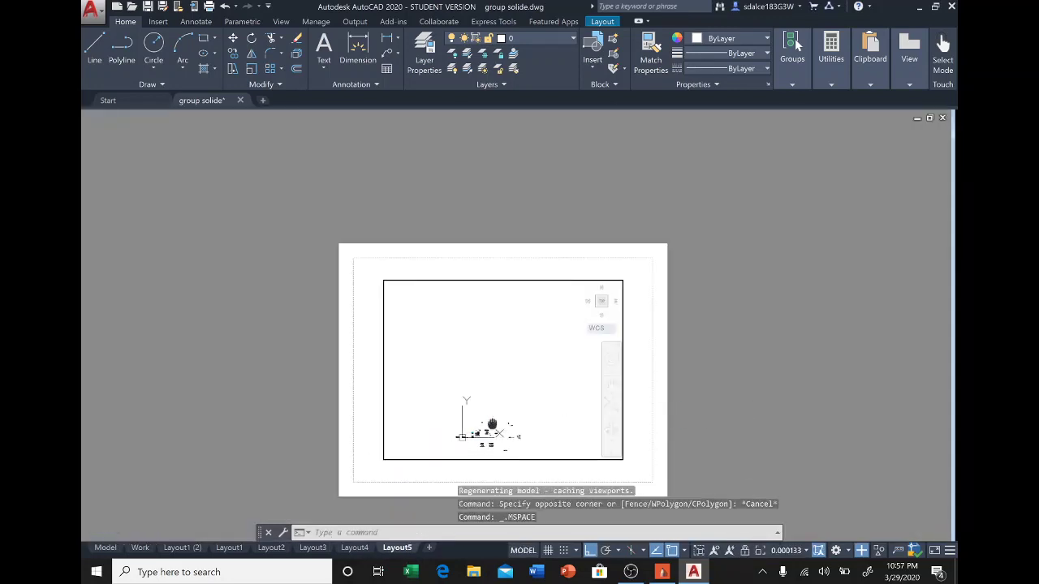
scroll(502, 400, up, 4)
mouse_move(503, 401)
middle_down()
mouse_move(510, 359)
mouse_move(506, 378)
mouse_move(528, 419)
mouse_move(517, 417)
mouse_move(598, 433)
mouse_move(535, 429)
mouse_move(550, 428)
middle_up()
scroll(510, 360, up, 5)
scroll(598, 433, down, 2)
scroll(555, 427, down, 2)
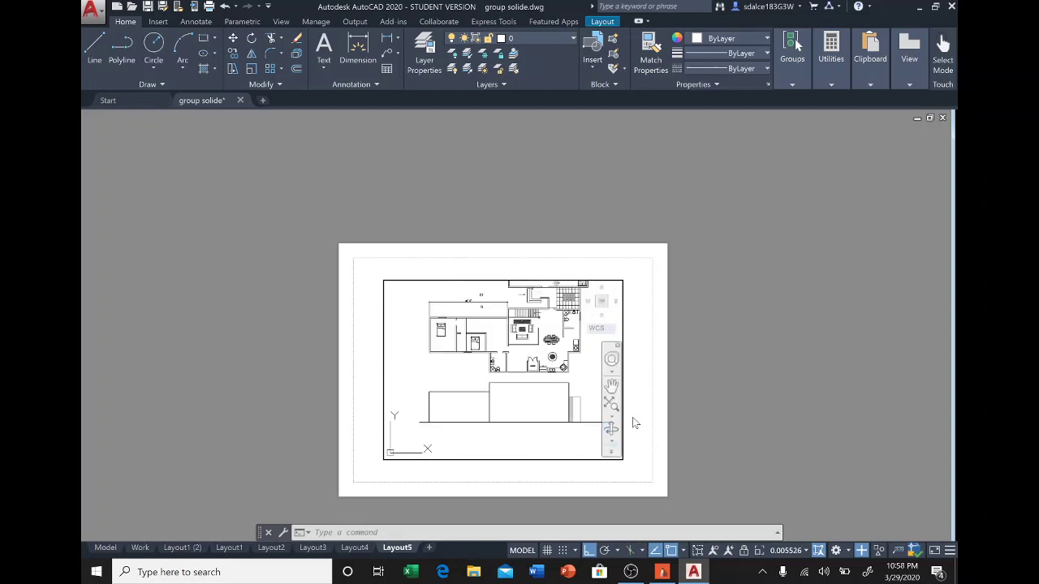
scroll(638, 417, up, 2)
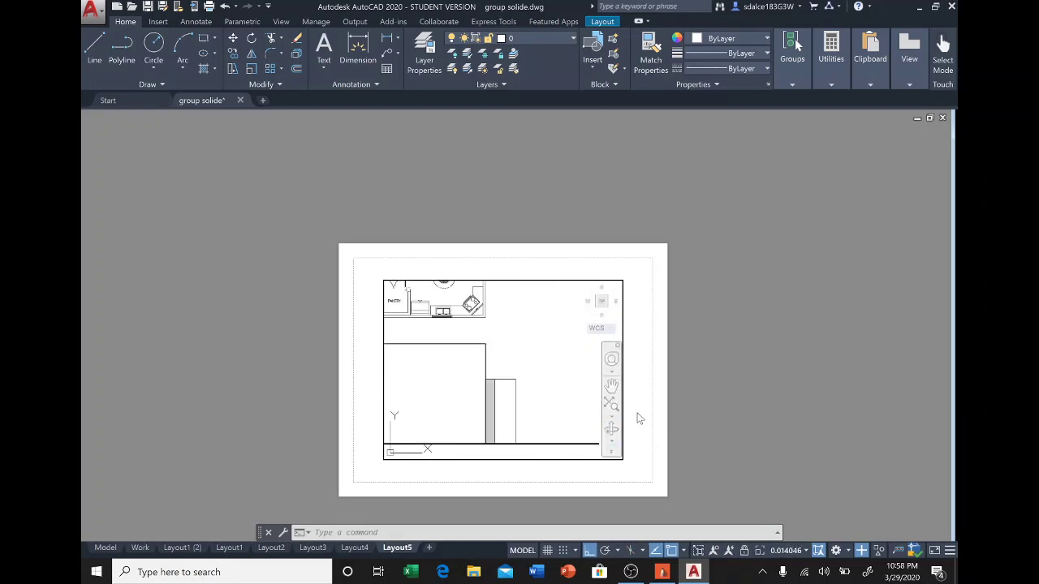
scroll(638, 417, down, 2)
click(561, 433)
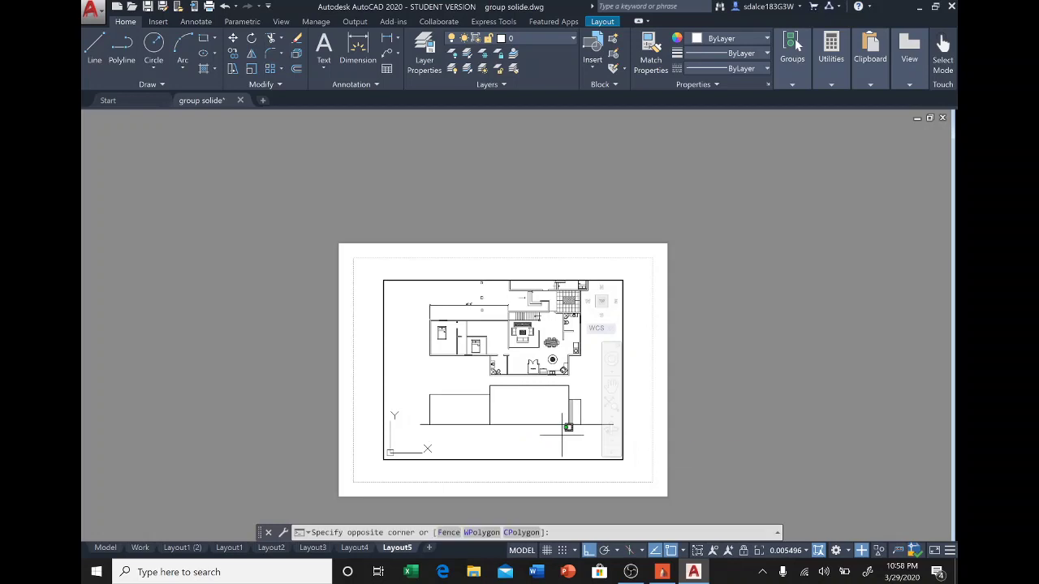
click(624, 428)
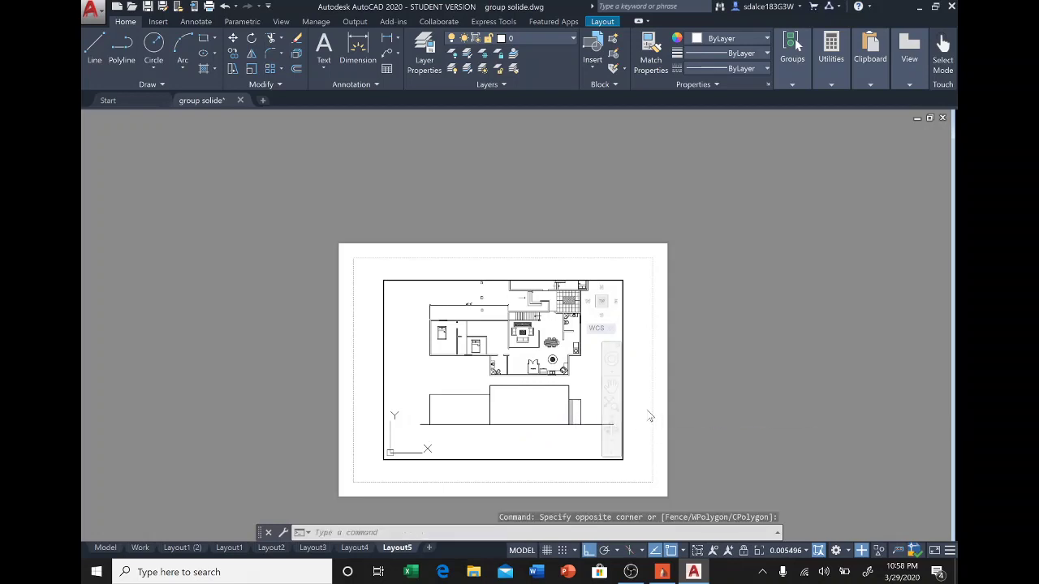
Return to paper space and examine the elevation's line weights and shaded strip on the sheet.
double_click(643, 427)
scroll(600, 423, up, 4)
scroll(602, 426, down, 2)
scroll(604, 422, up, 2)
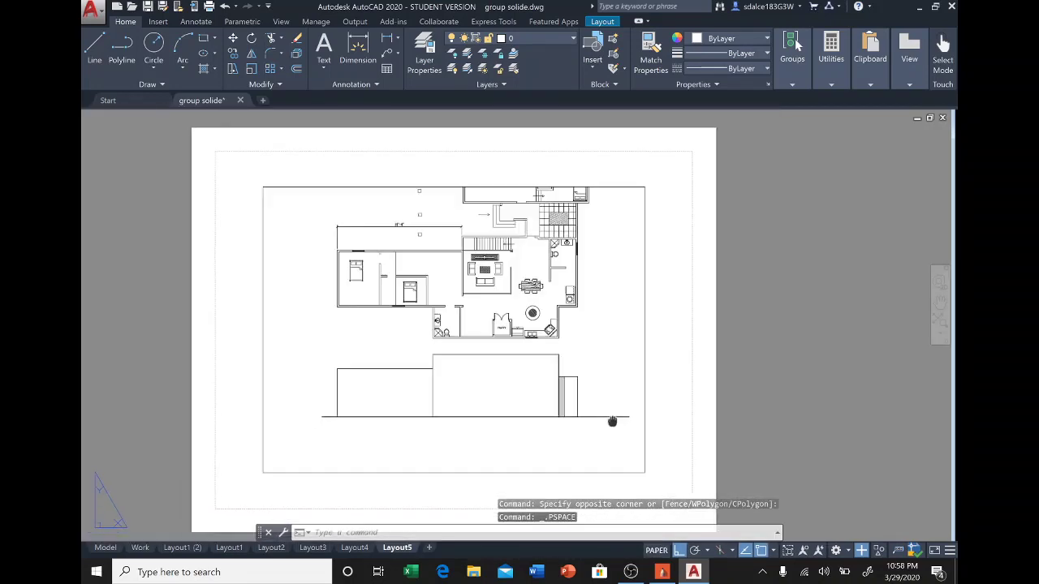
scroll(668, 399, down, 2)
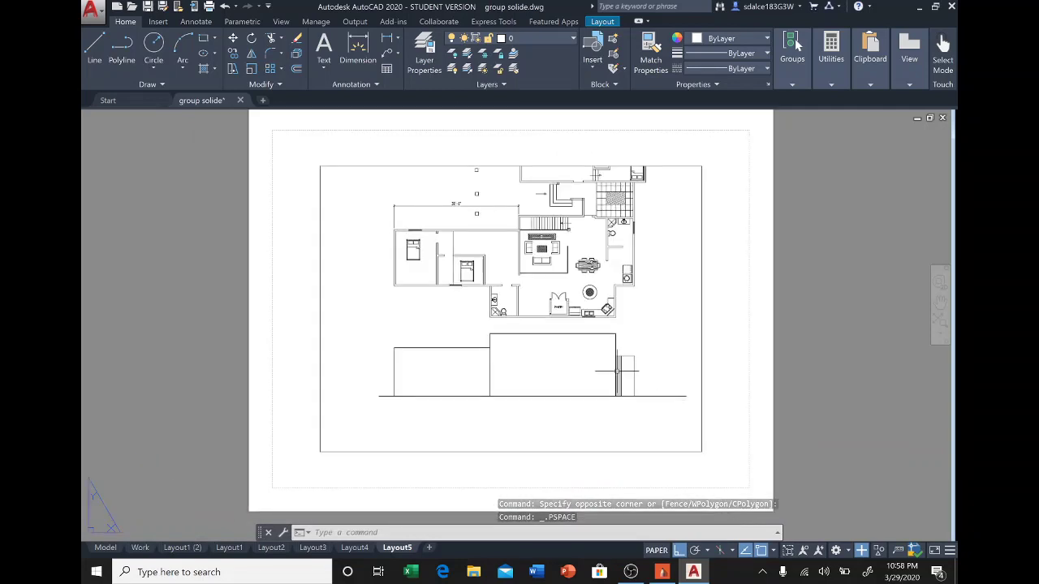